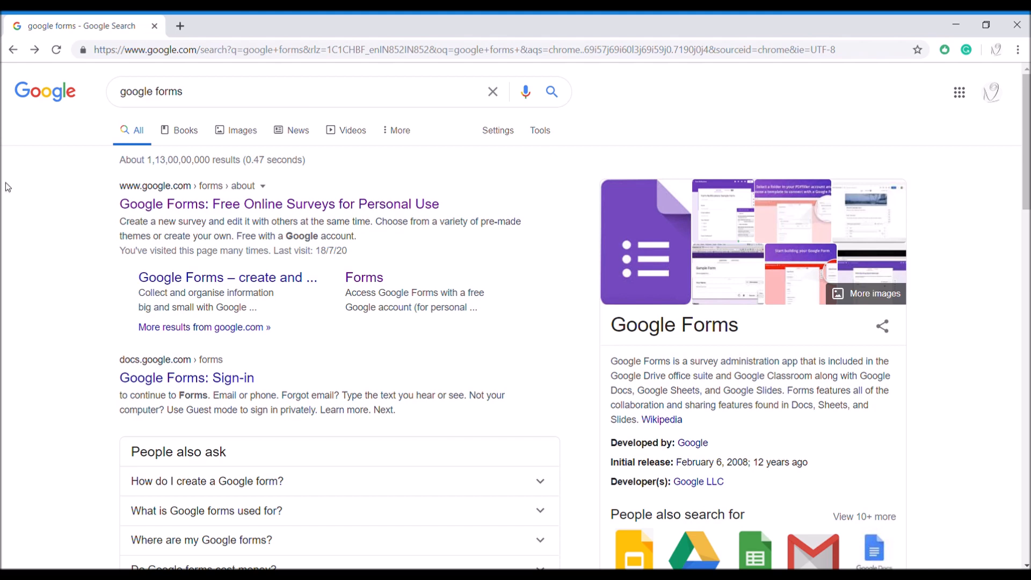
- Open the Google Forms page from the search results and go to the personal version of Google Forms
left_click(223, 94)
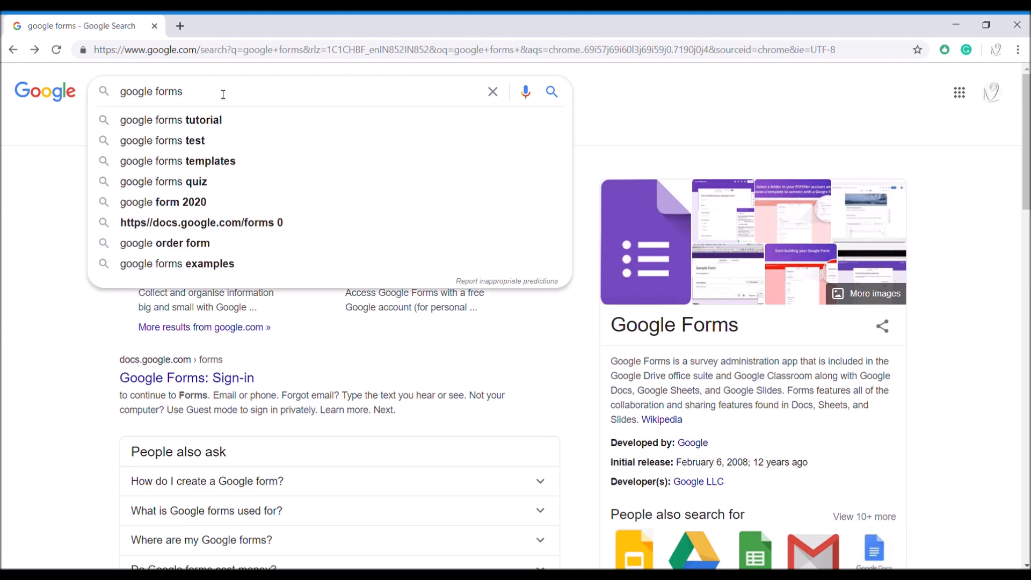
left_click(47, 352)
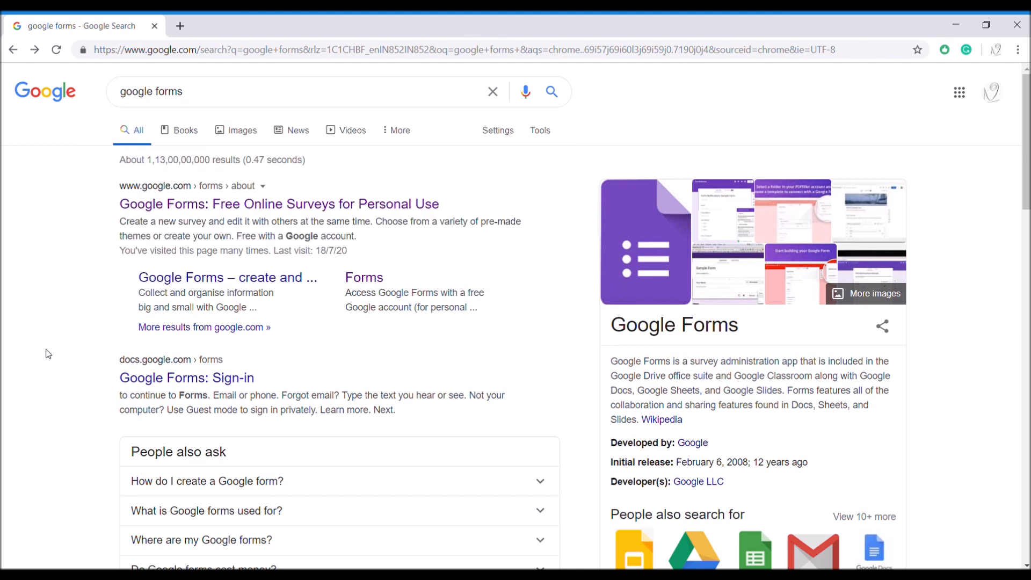
left_click(198, 211)
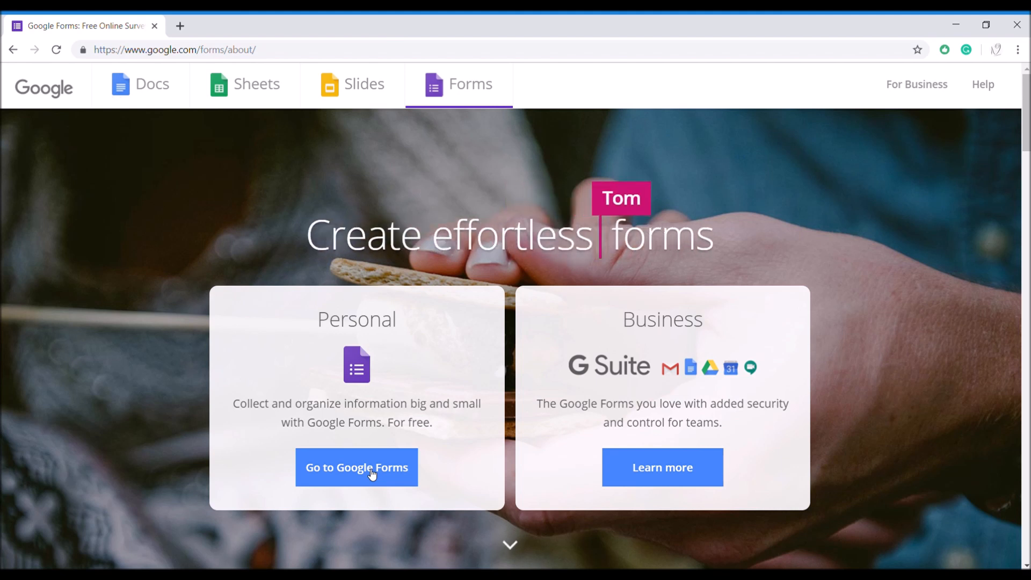
left_click(342, 462)
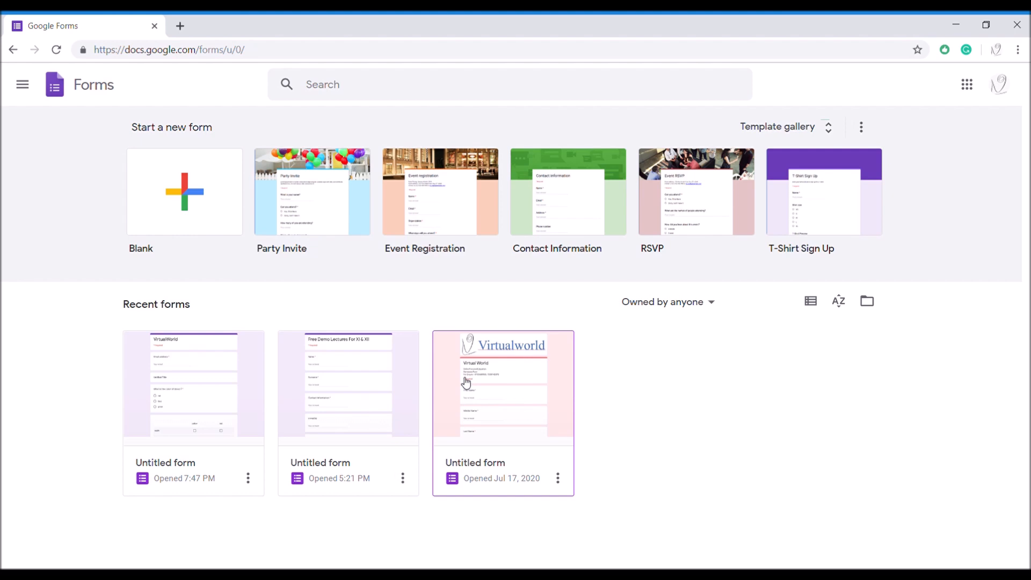
- View the options and contents of the recent VirtualWorld form, and return to the forms home page
left_click(248, 479)
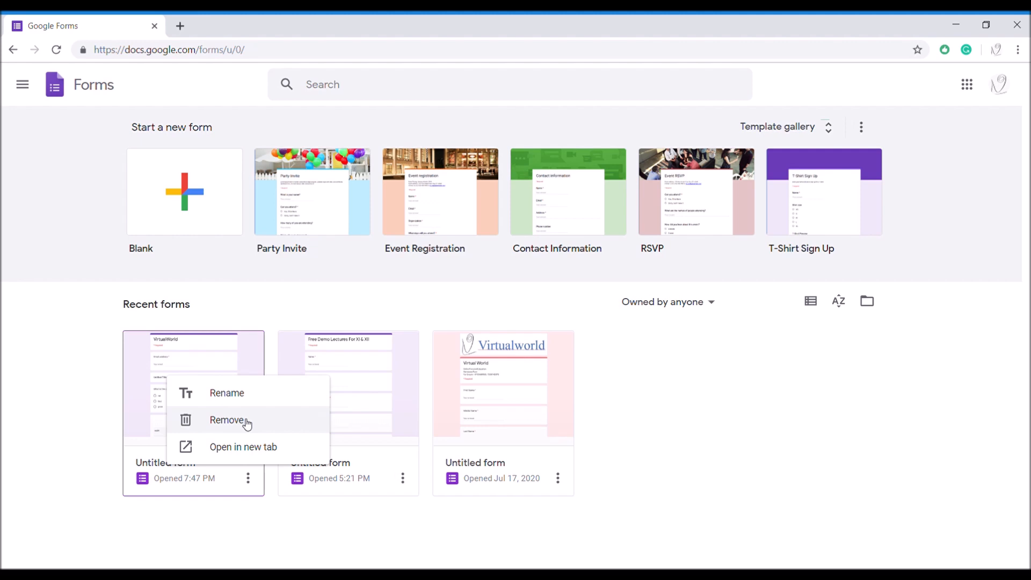
left_click(76, 398)
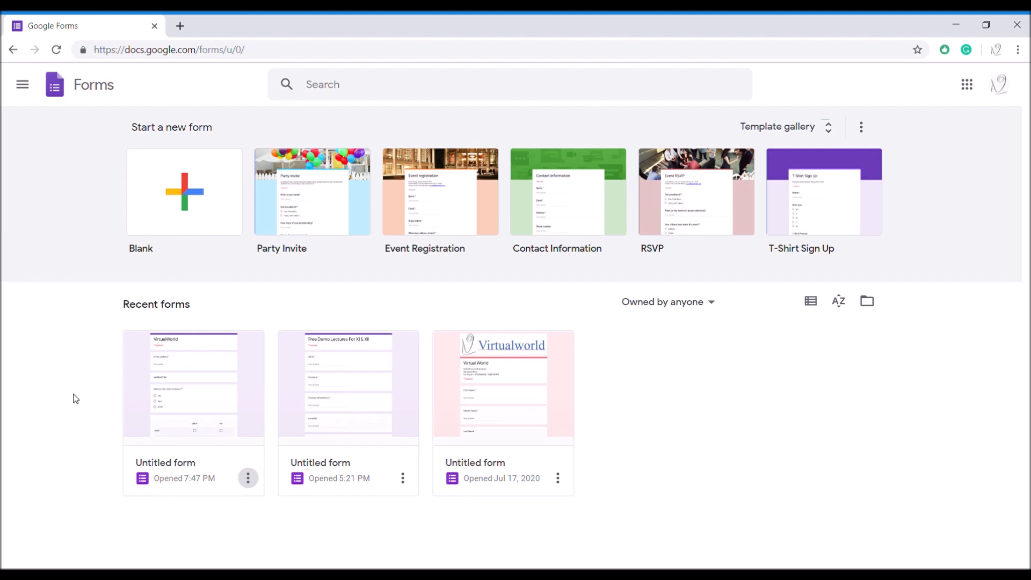
left_click(172, 385)
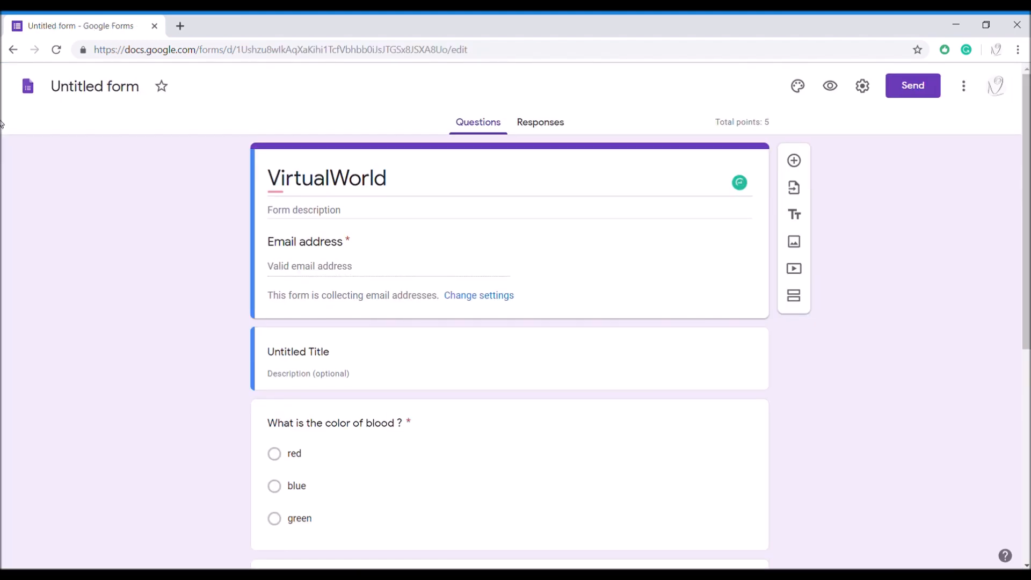
left_click(12, 51)
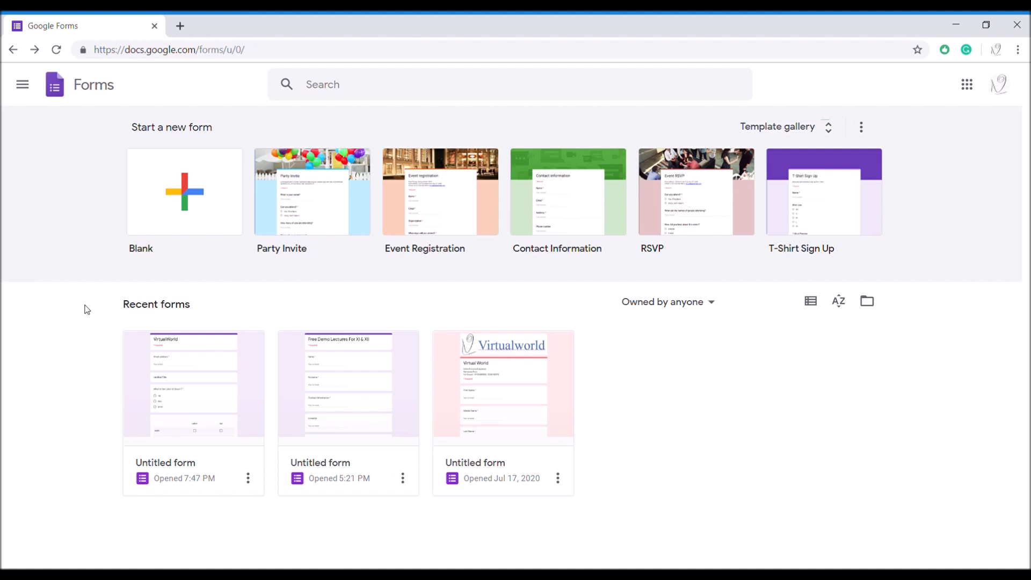
- Create a blank form and title it "VirtualWorld Online Test"
left_click(195, 186)
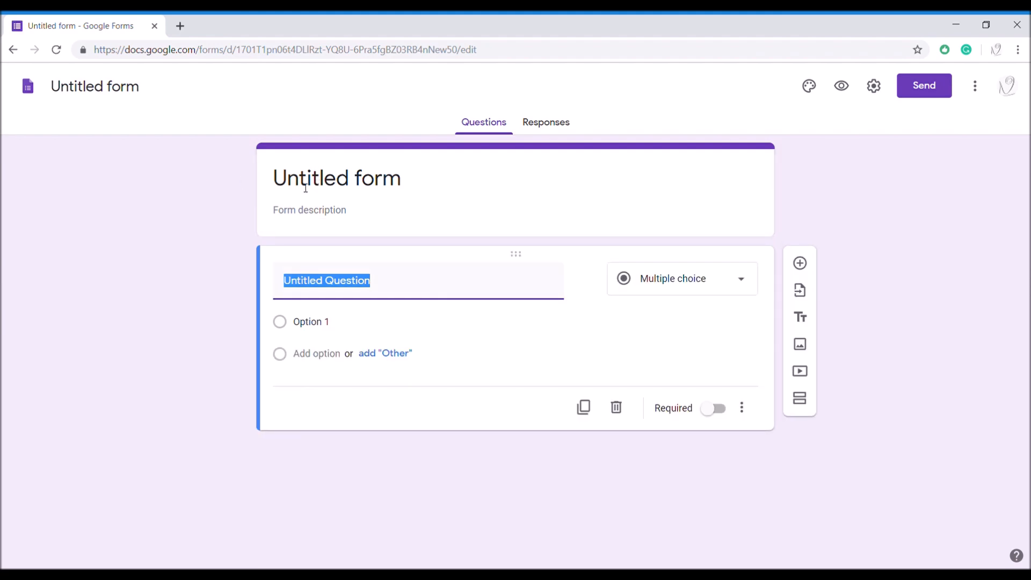
left_click(339, 179)
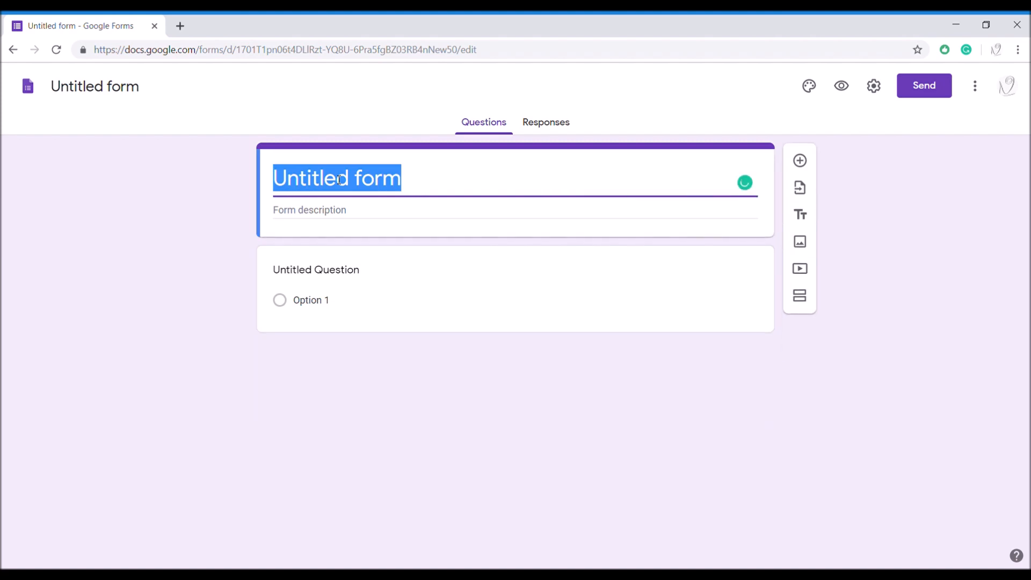
key("BackSpace")
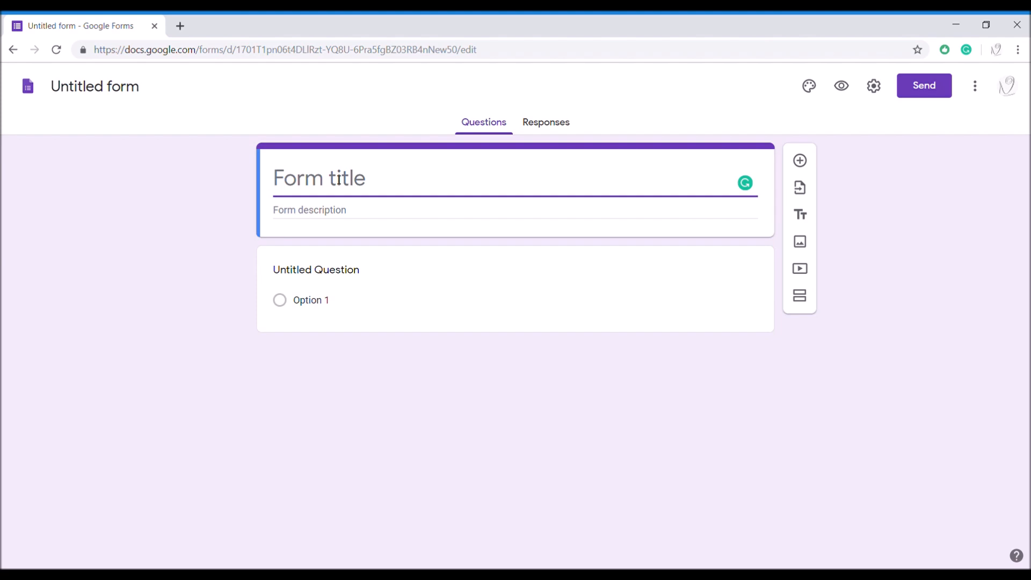
type("V")
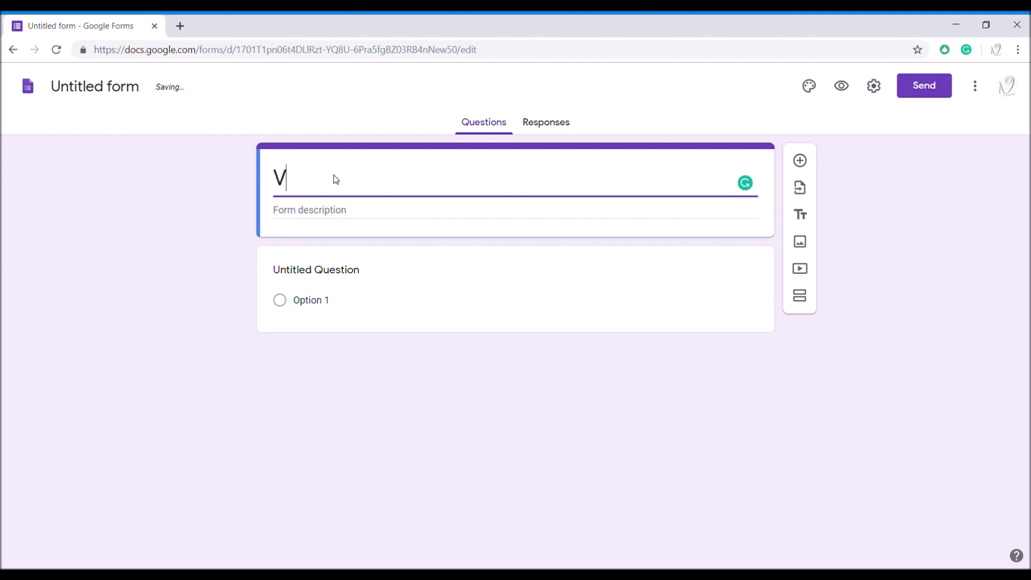
type("irtual")
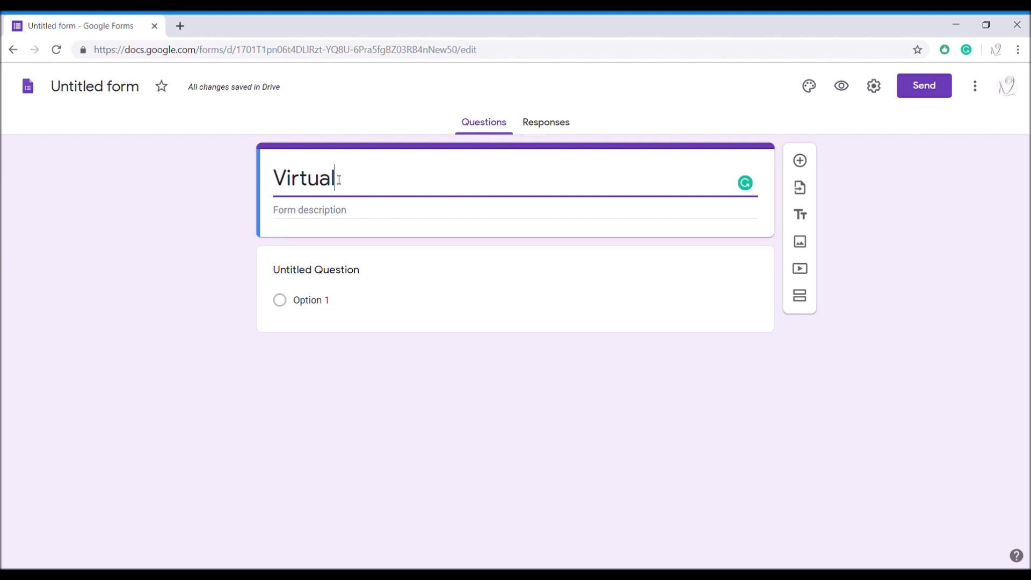
type("World")
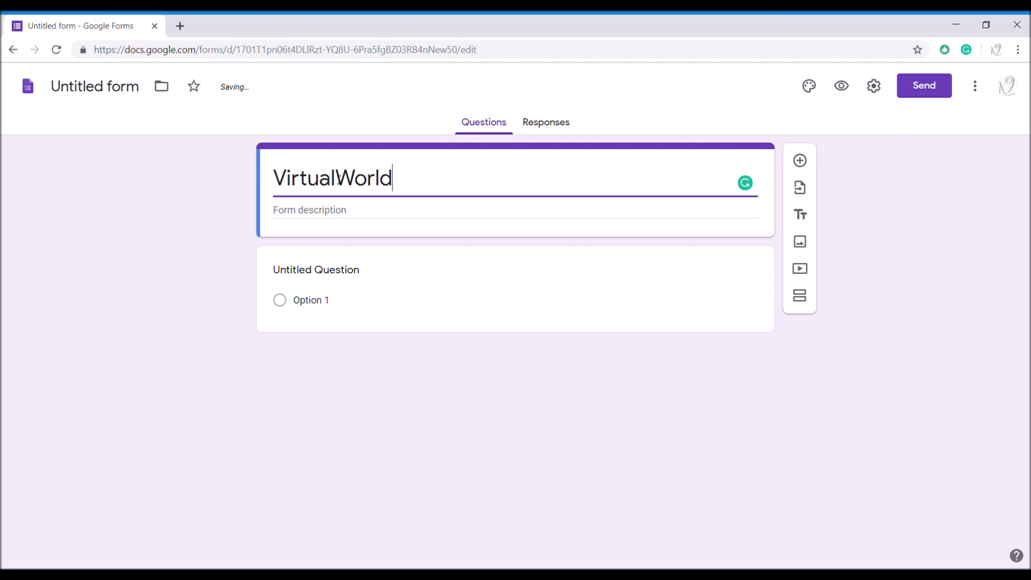
type("  Online T")
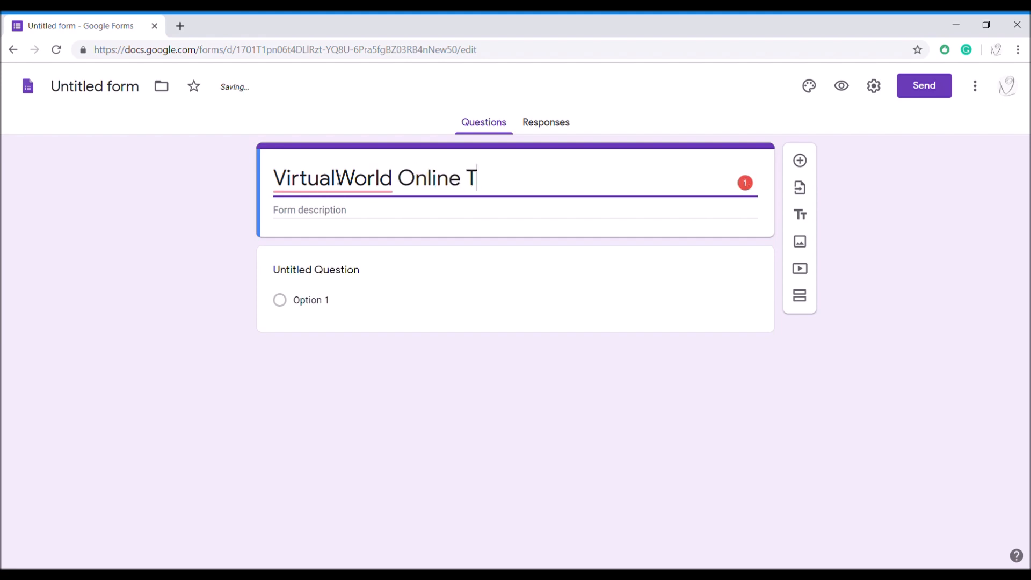
type("est")
mouse_move(338, 179)
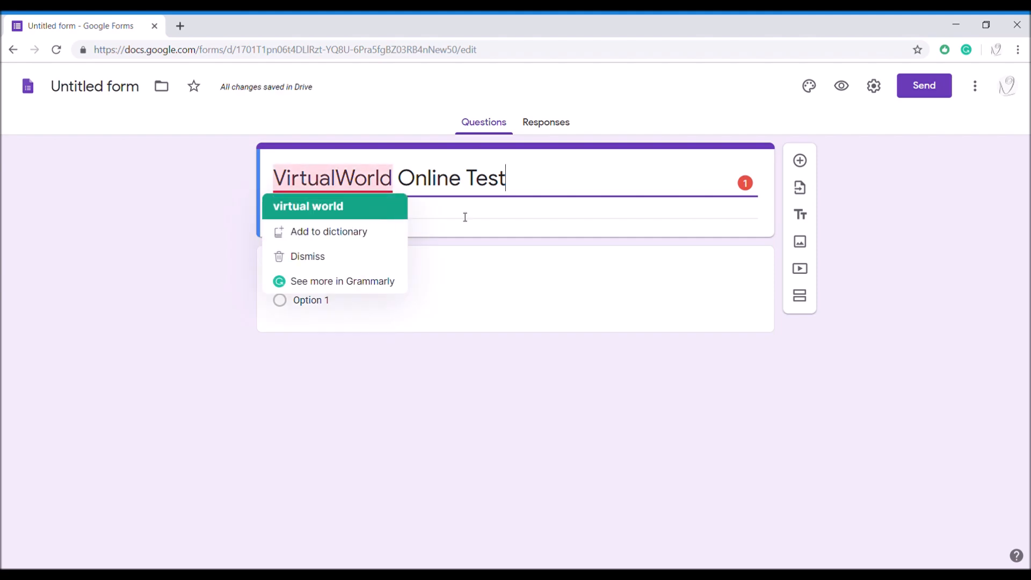
left_click(518, 216)
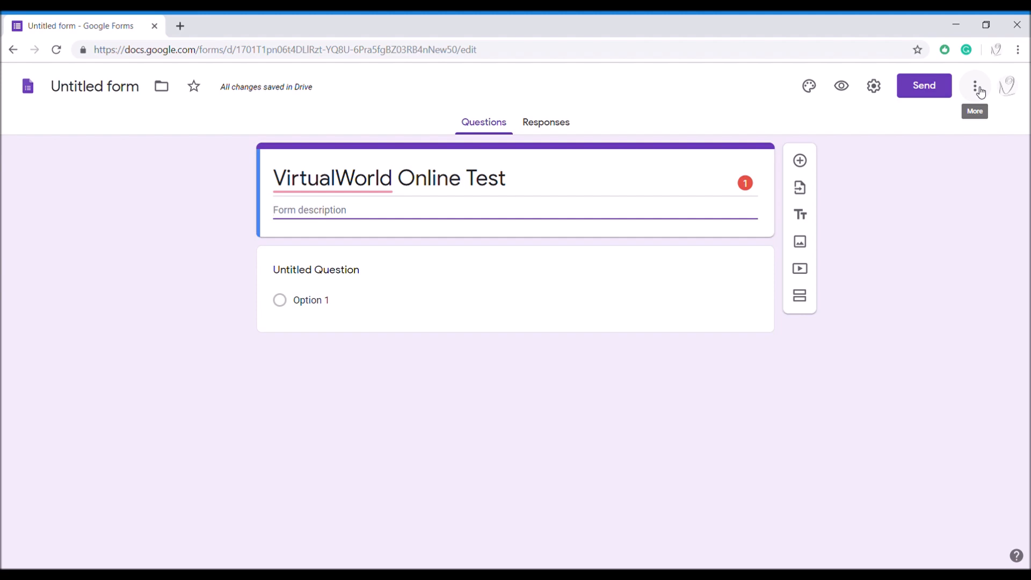
- Make the form a quiz in its settings and release grades later, after manual review
left_click(874, 89)
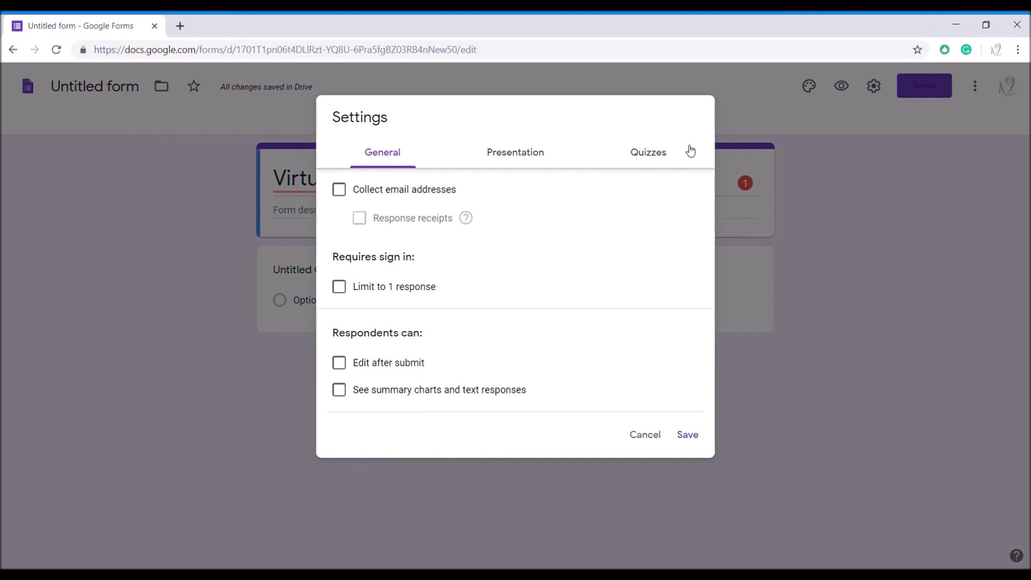
left_click(661, 156)
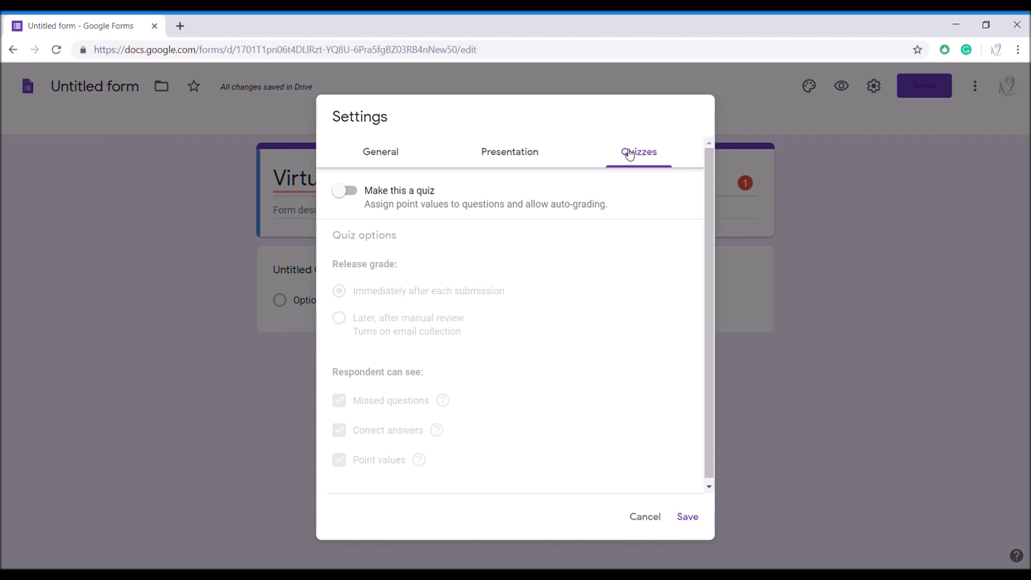
left_click(357, 193)
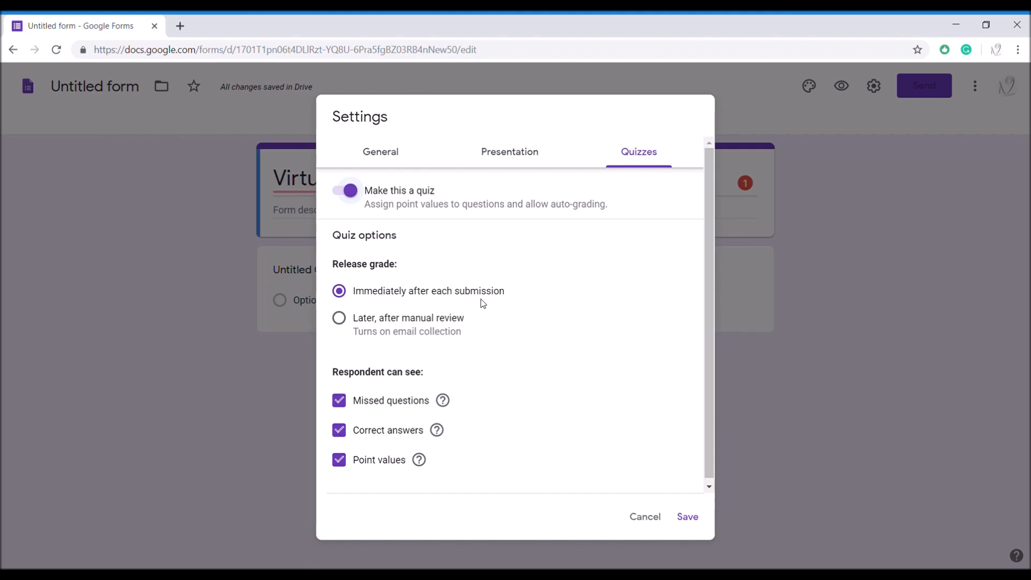
left_click(340, 318)
left_click(340, 319)
- Let respondents see only point values, without missed questions or correct answers, and save the quiz settings
left_click(339, 460)
left_click(340, 431)
left_click(344, 401)
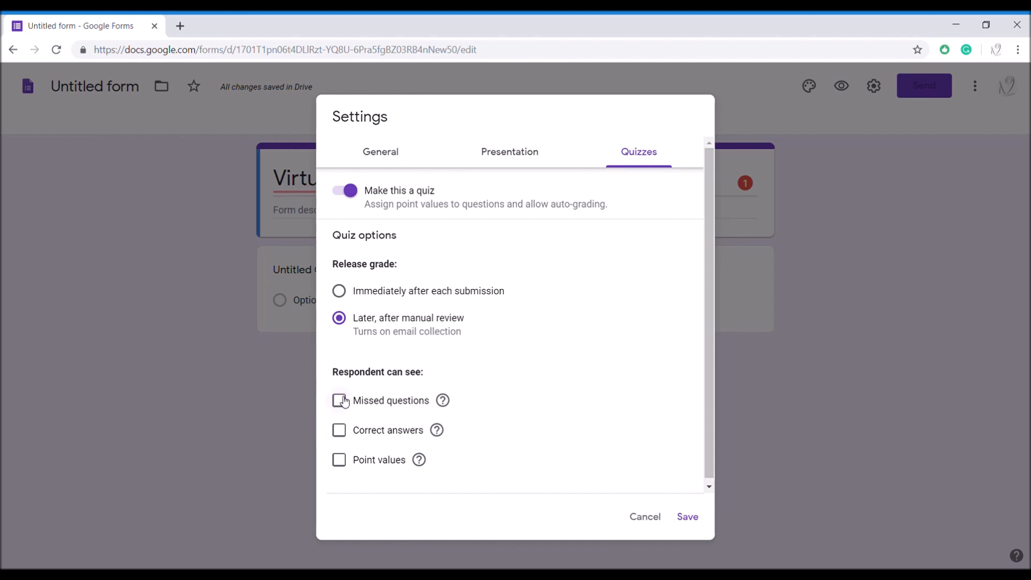
left_click(344, 466)
left_click(688, 517)
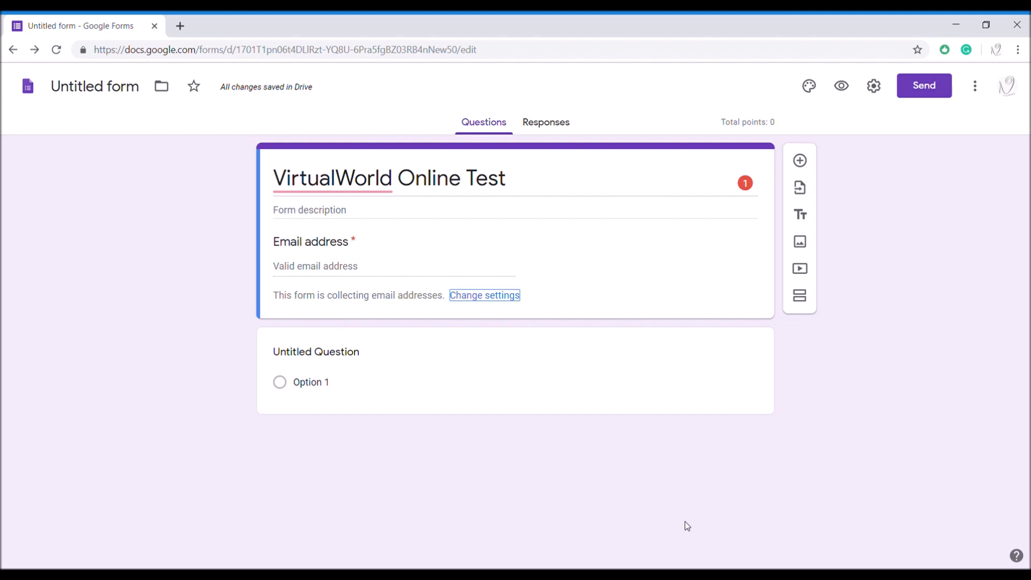
- Add a short answer question titled "Student's Name" below the email address section
left_click(785, 371)
left_click(800, 162)
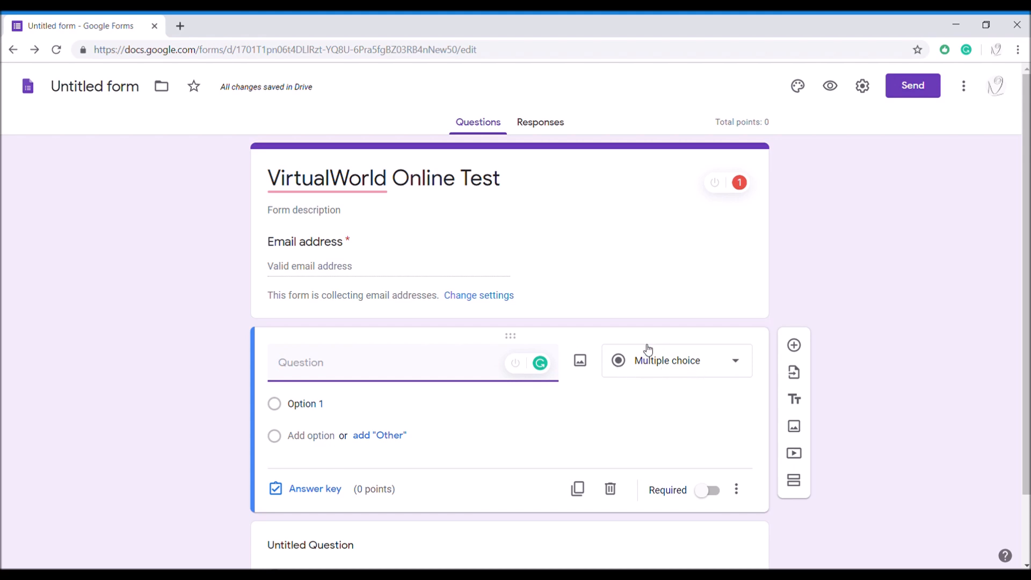
left_click(647, 374)
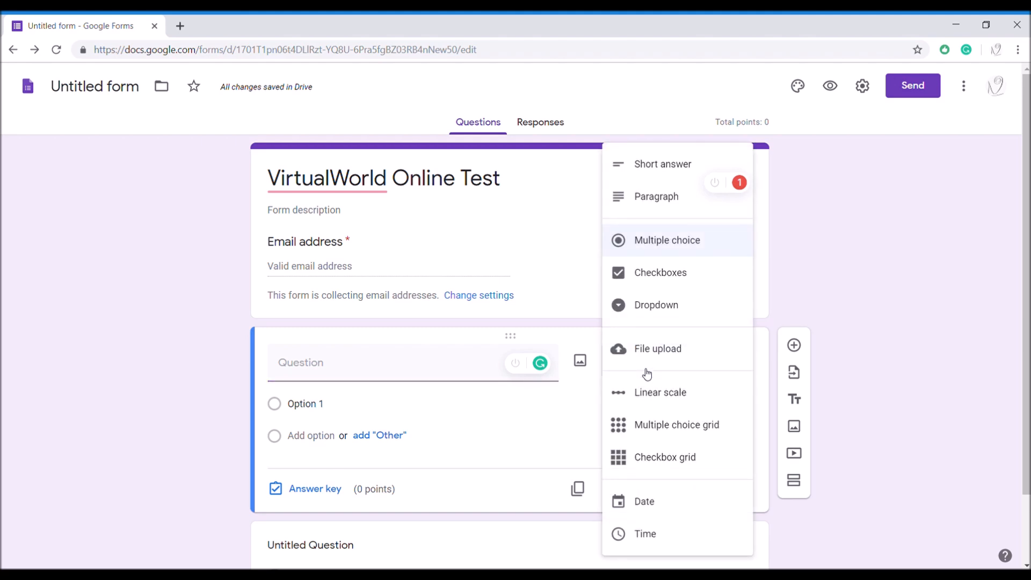
left_click(566, 412)
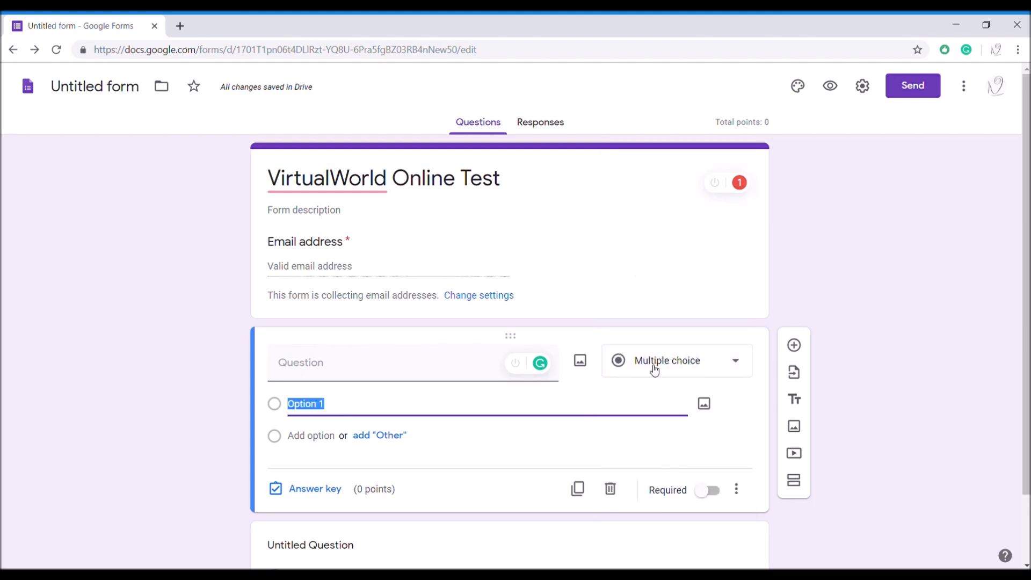
left_click(653, 368)
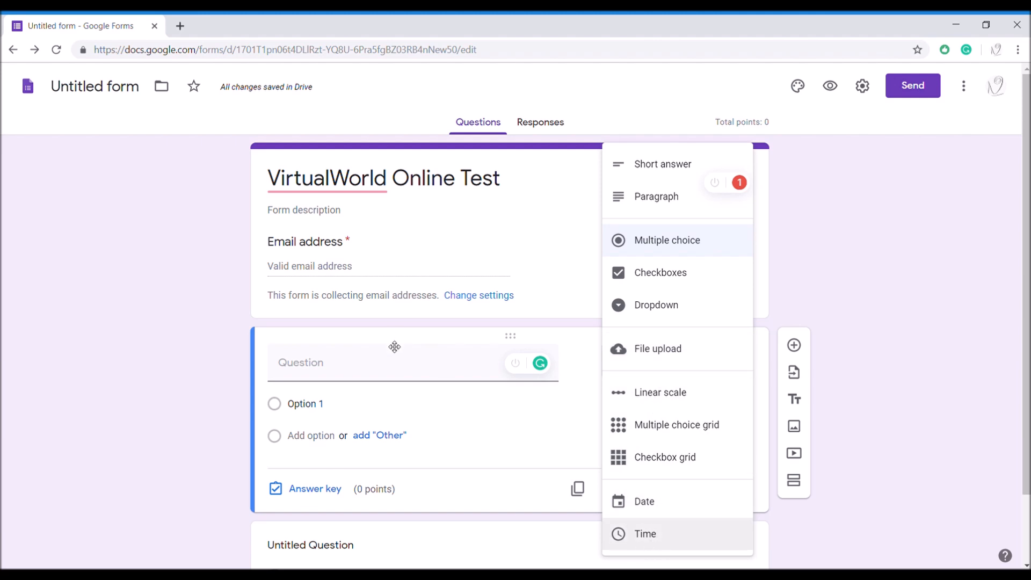
left_click(669, 179)
left_click(357, 376)
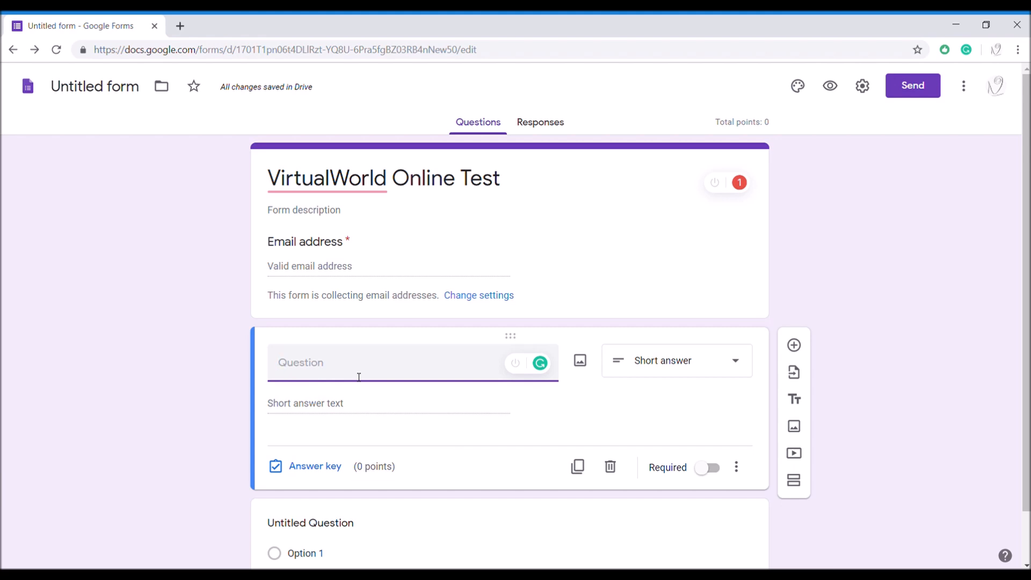
type("Studen")
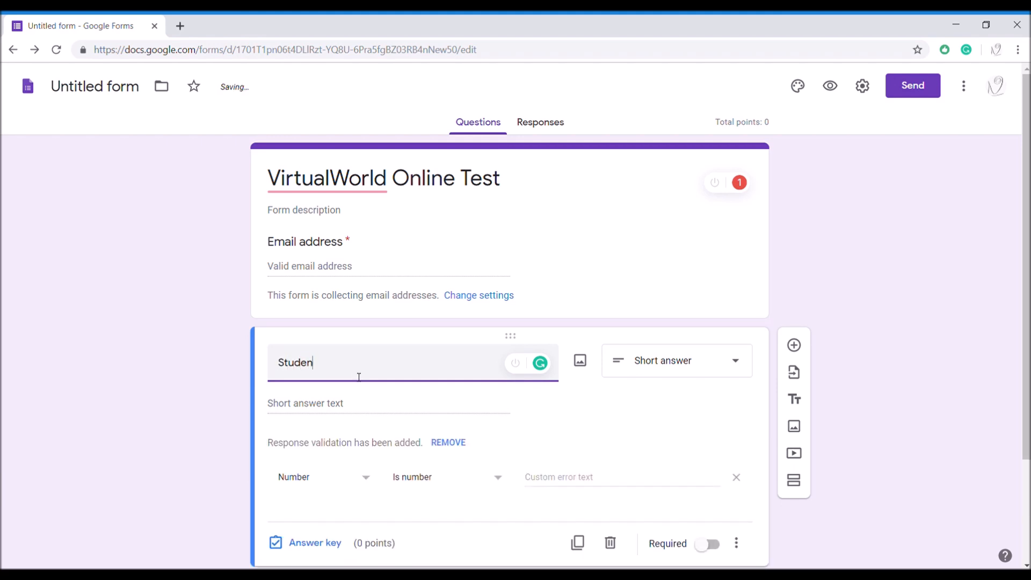
type("t's Name")
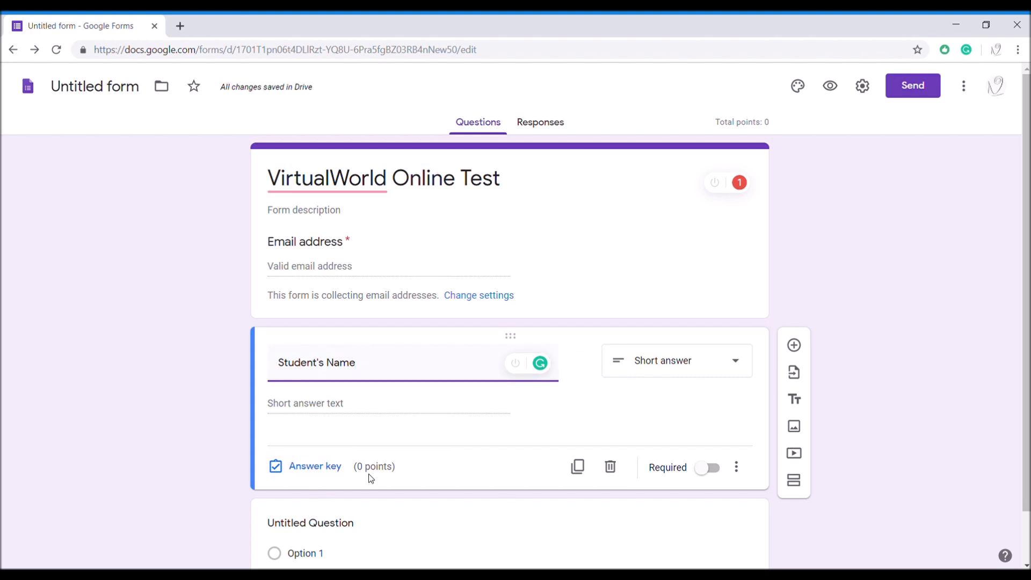
- Keep the Student's Name question at 0 points in its answer key and make the question required
left_click(318, 466)
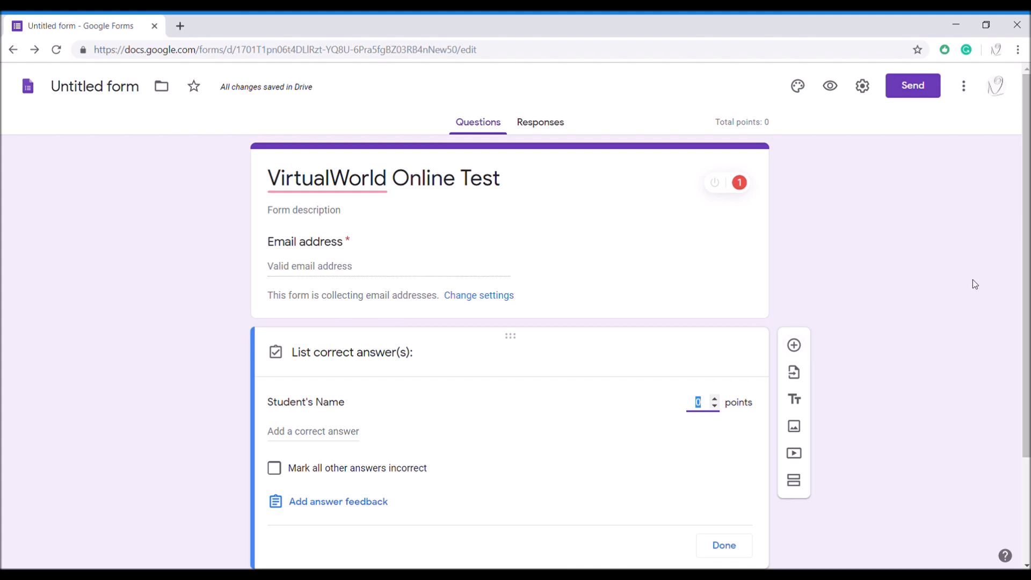
left_click_drag(1026, 301, 1026, 362)
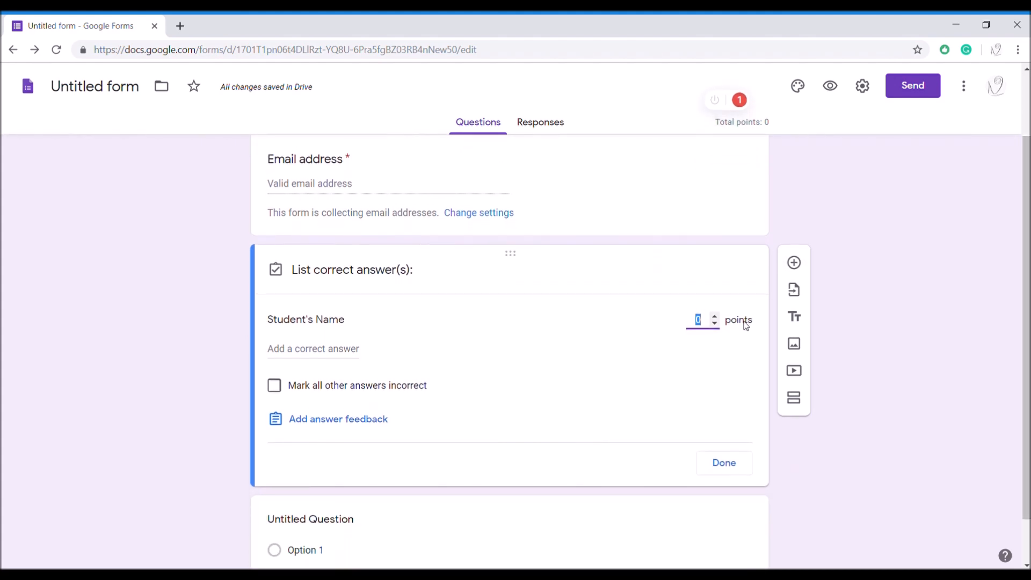
left_click(705, 328)
left_click(727, 466)
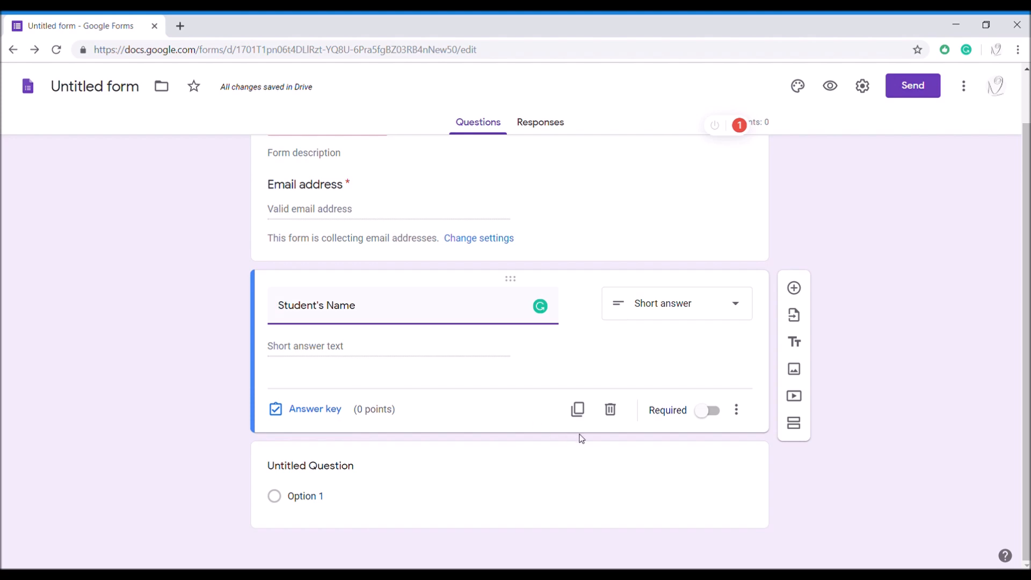
left_click(711, 417)
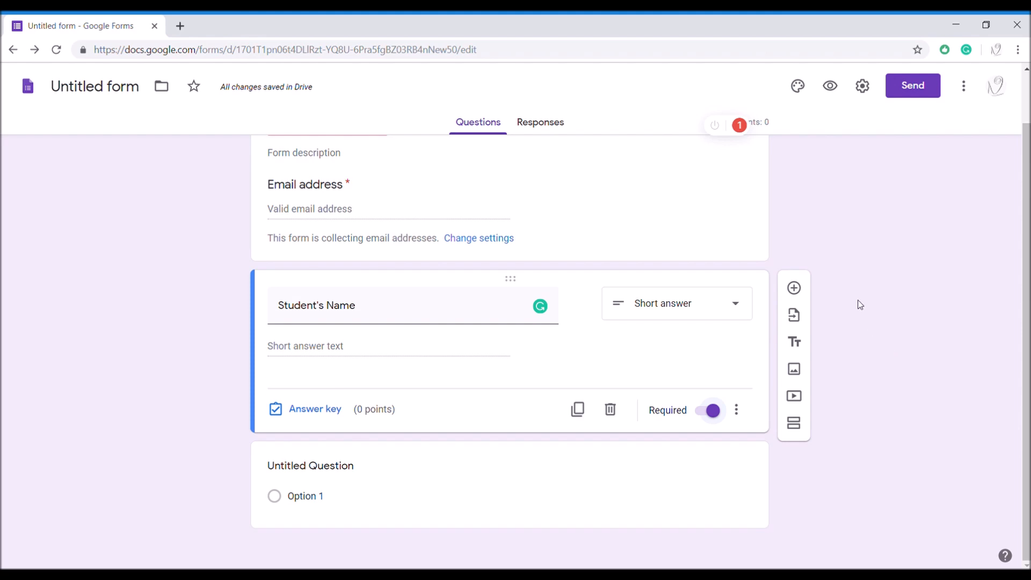
- Add a multiple choice question below Student's Name with the text "What are various types of color ?"
left_click(794, 289)
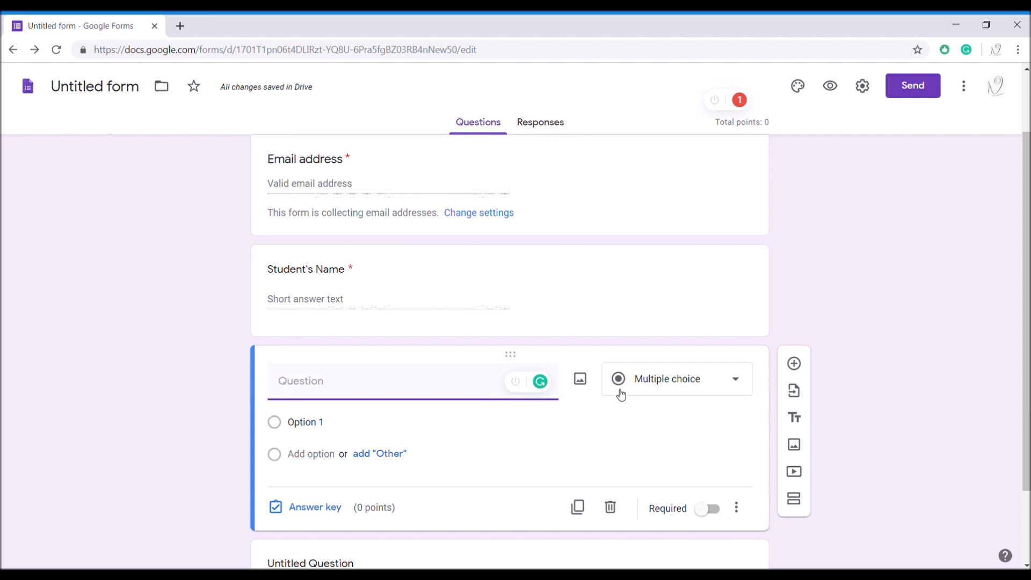
left_click(646, 390)
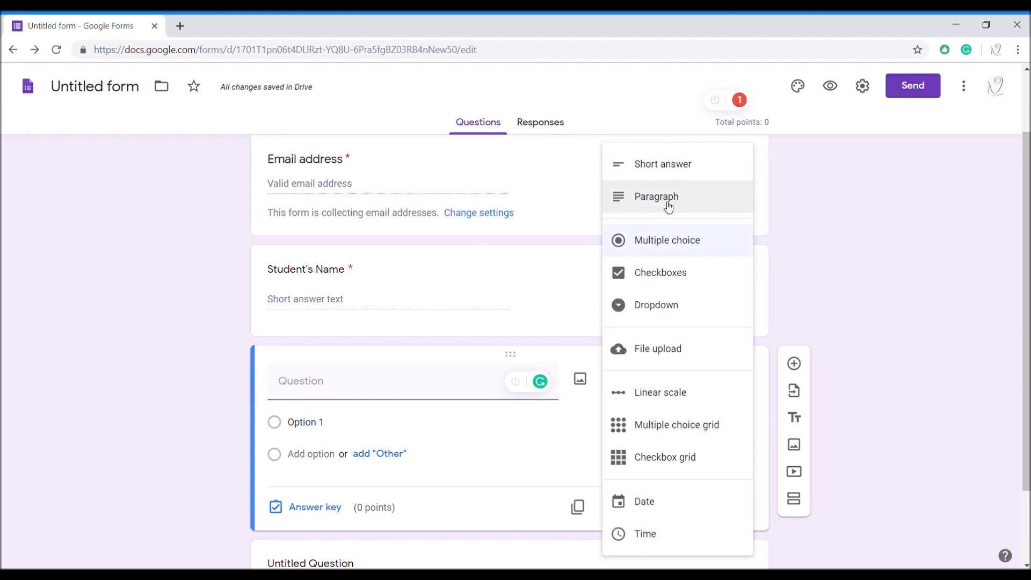
left_click(669, 240)
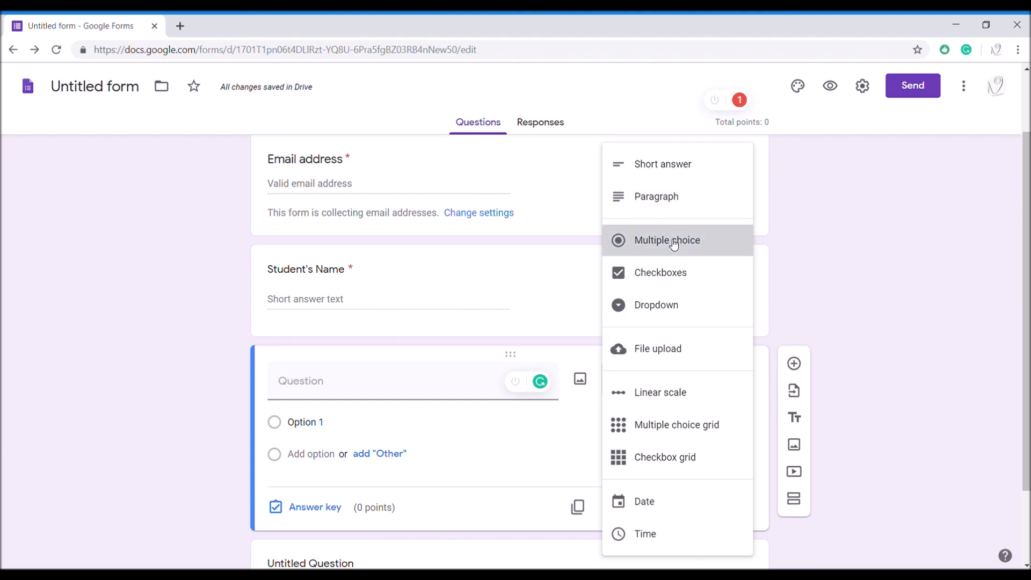
left_click(318, 398)
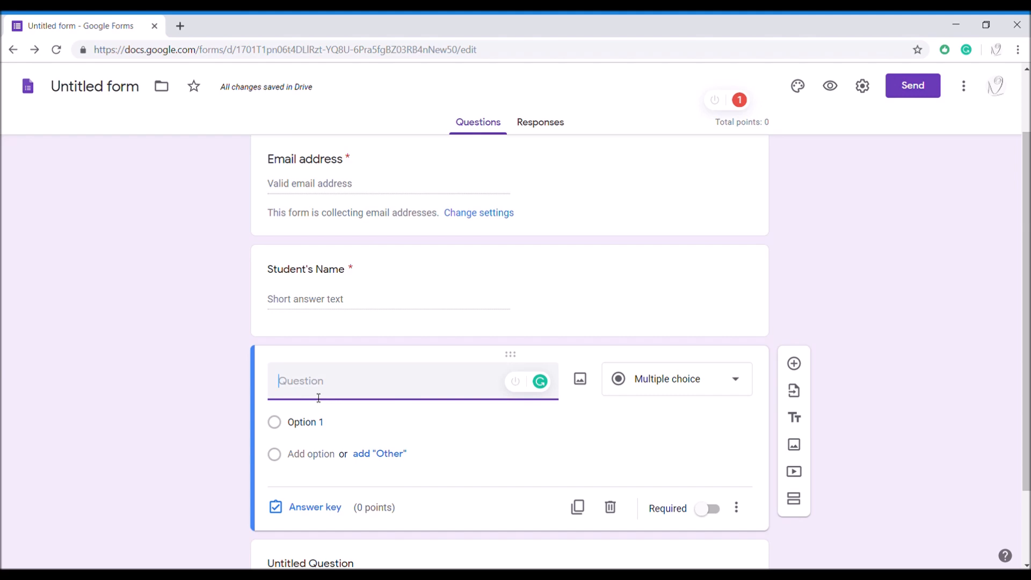
type("What are")
type(" variou")
key("BackSpace")
type("ious ")
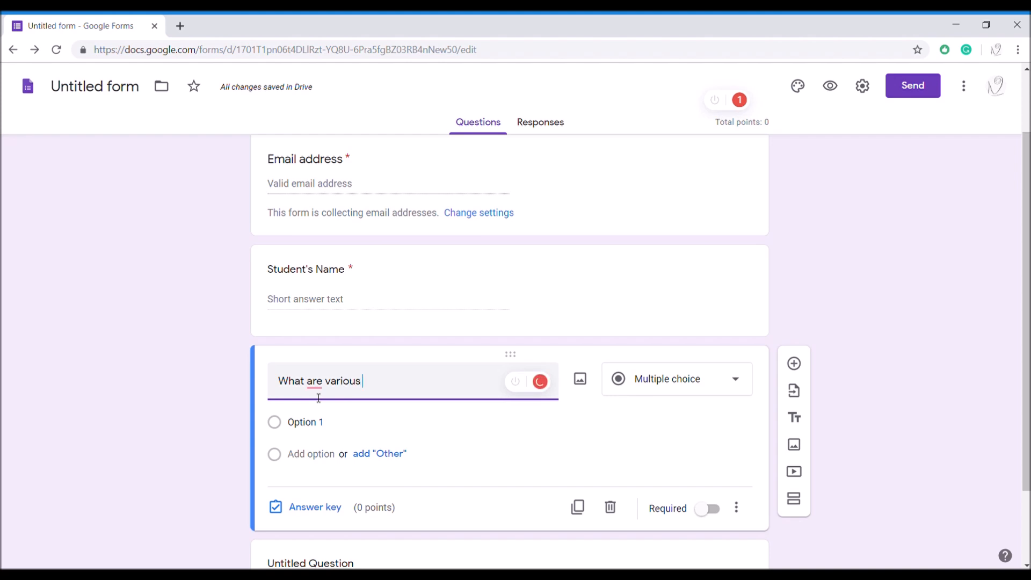
type("type")
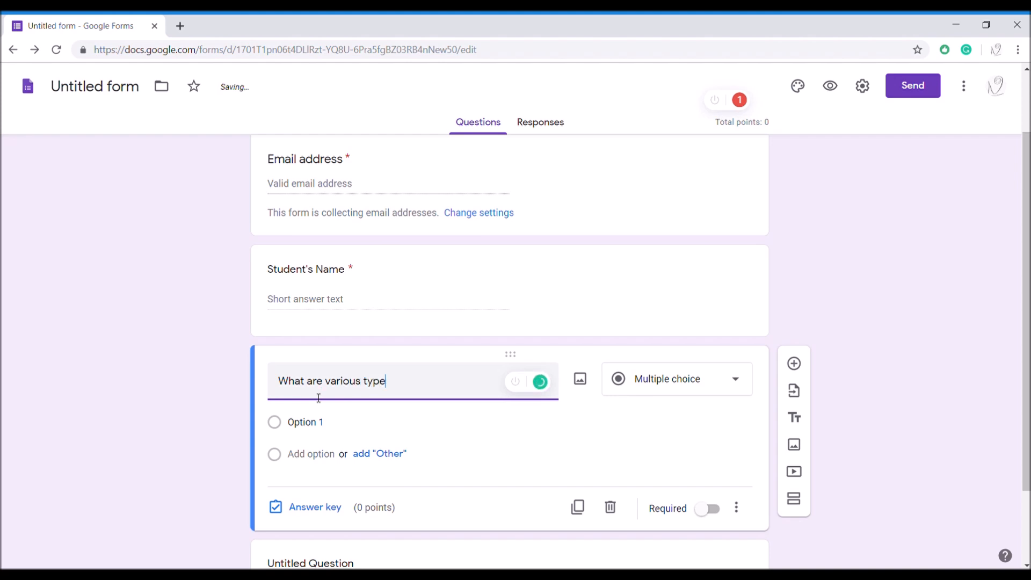
type("s of colou")
type("r?")
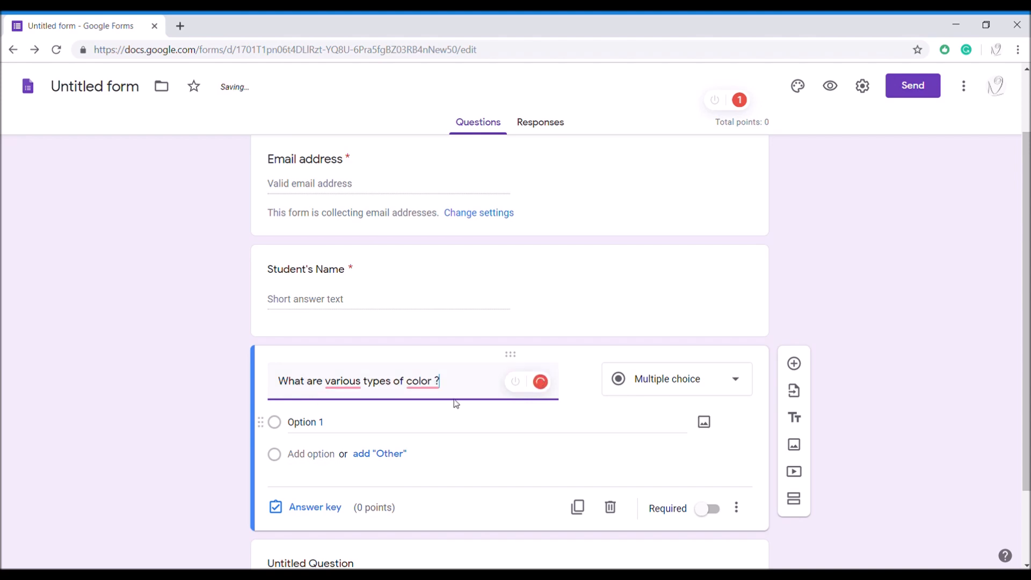
- Accept the suggested grammar corrections so the question reads "What are the various types of color?"
mouse_move(342, 382)
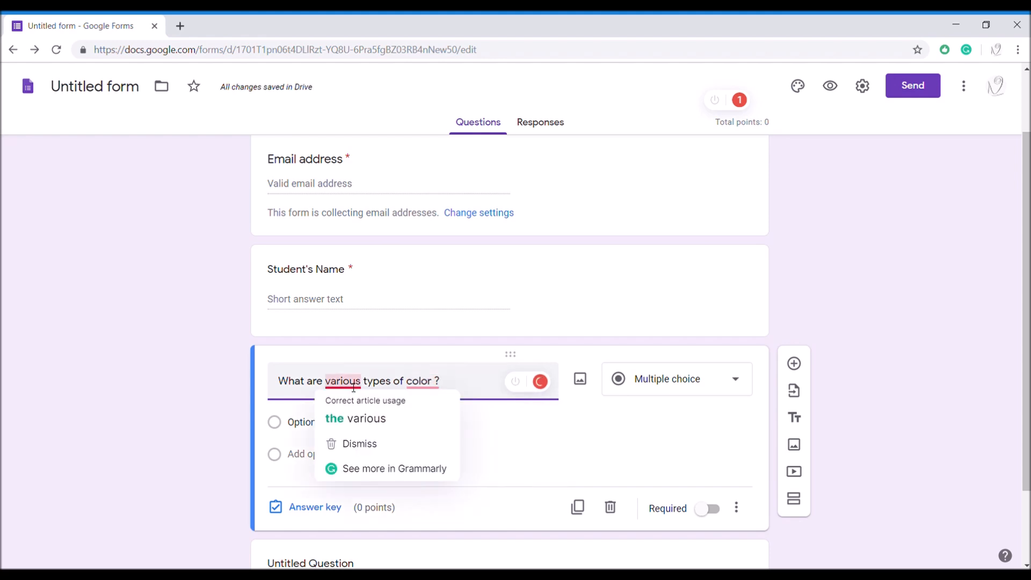
left_click(368, 415)
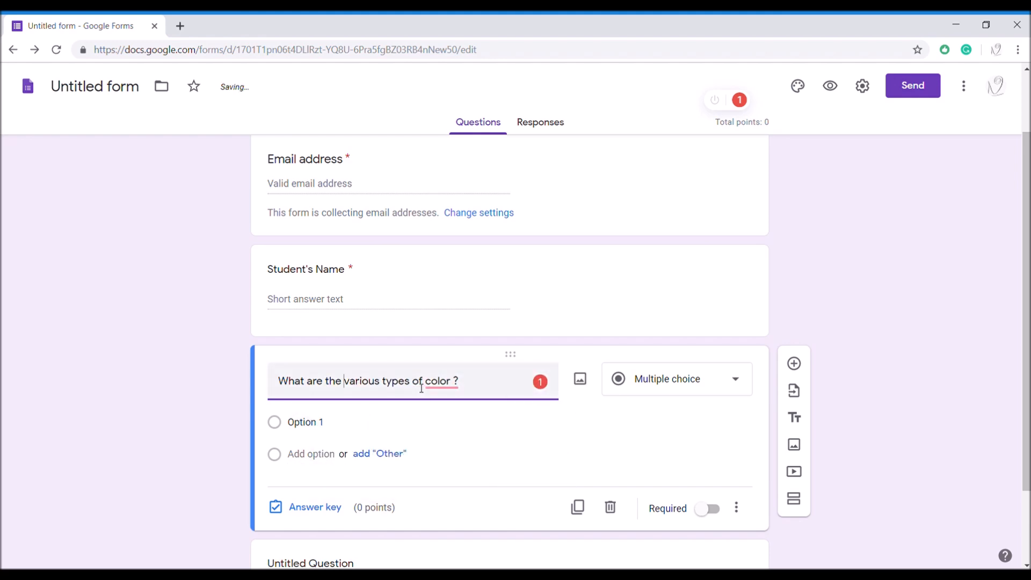
mouse_move(439, 375)
left_click(443, 414)
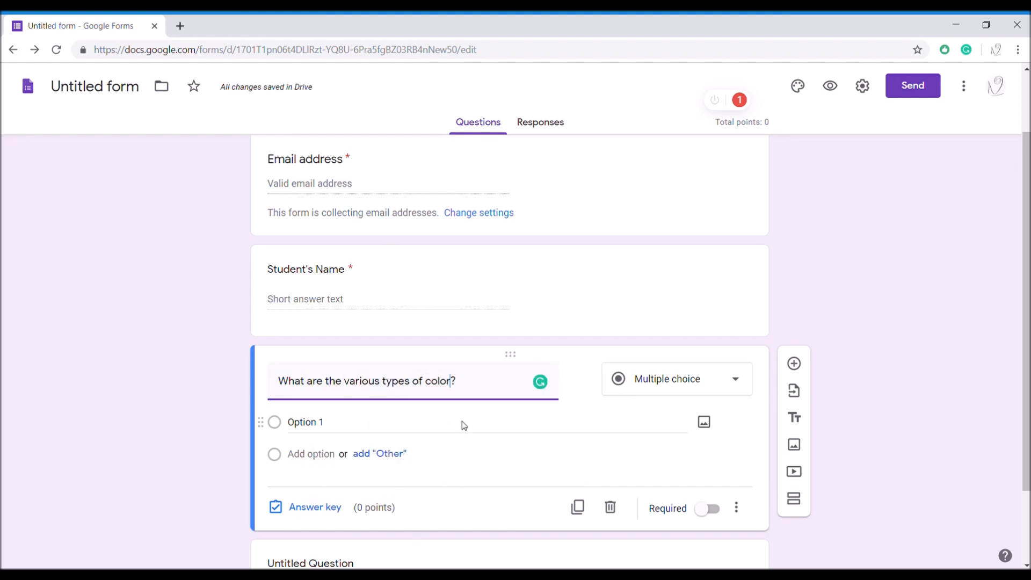
- Give the color question two answer options, "Green" and "apple", without an "Other" option
left_click(307, 428)
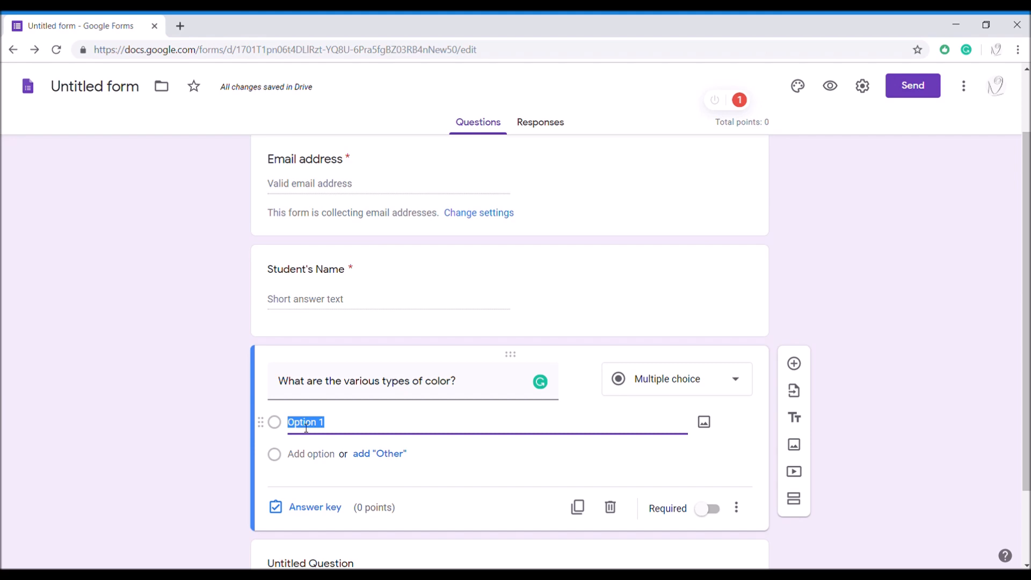
key("BackSpace")
type("Green")
left_click(381, 455)
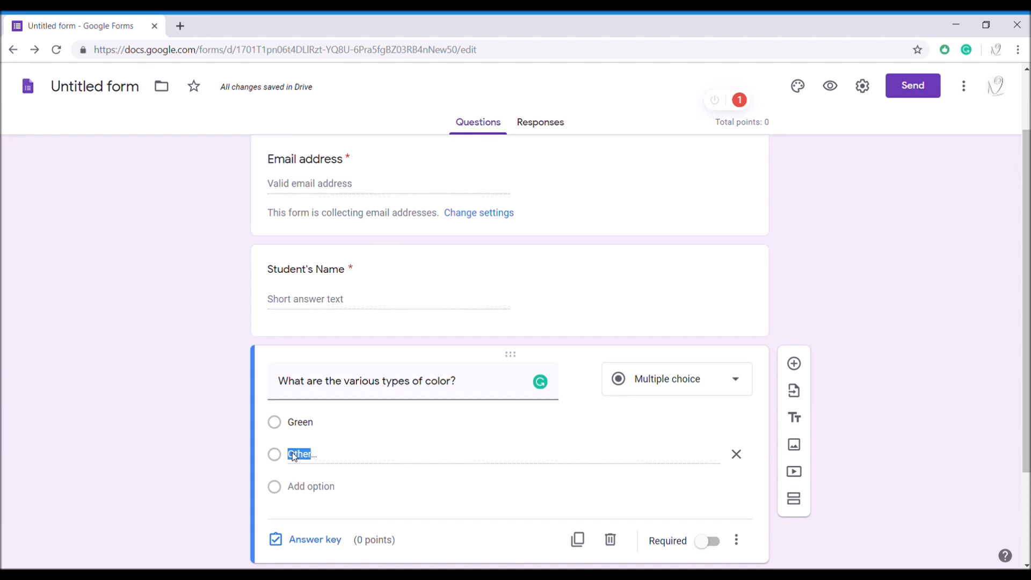
left_click(316, 488)
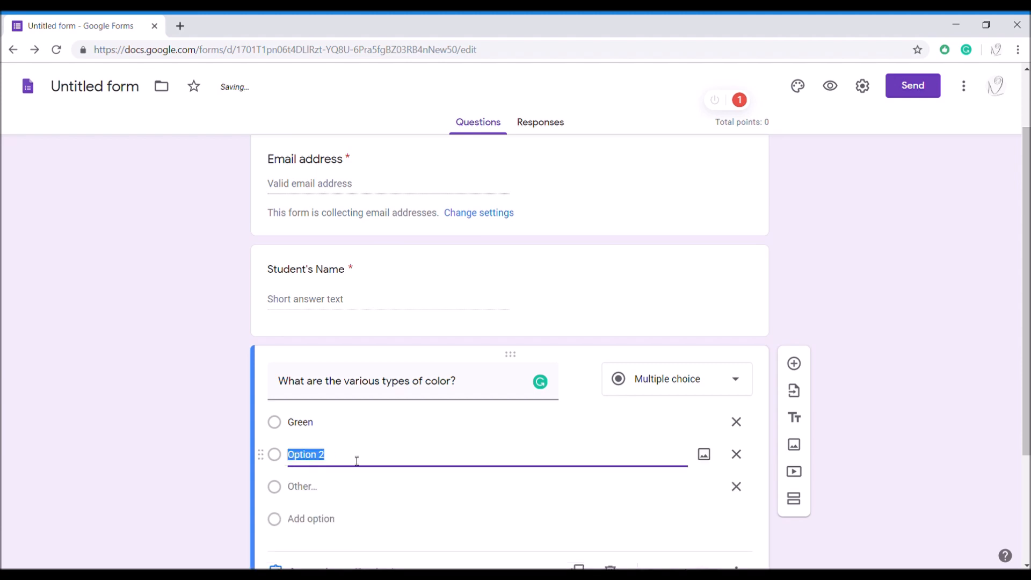
key("BackSpace")
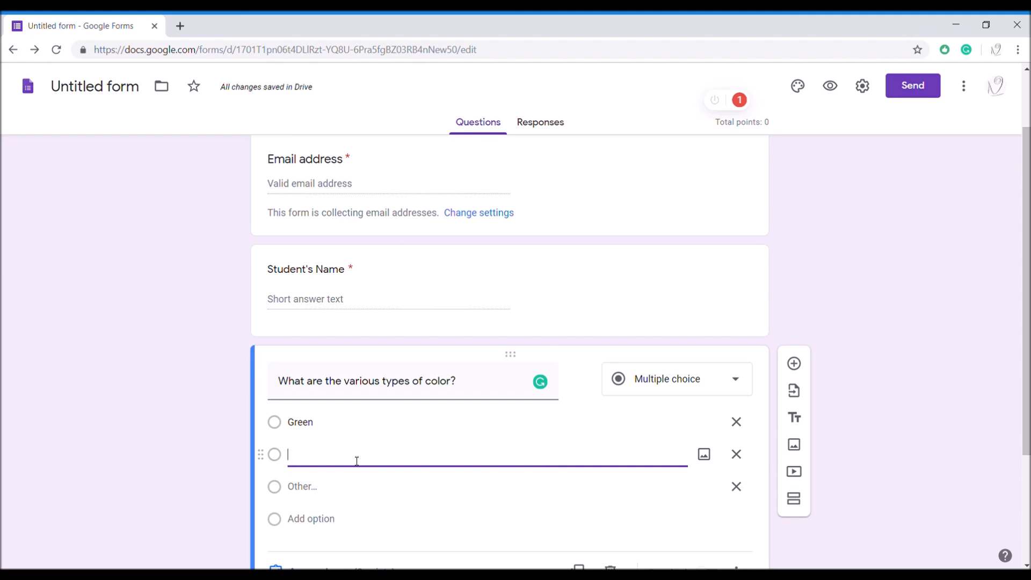
type("apple")
left_click(738, 492)
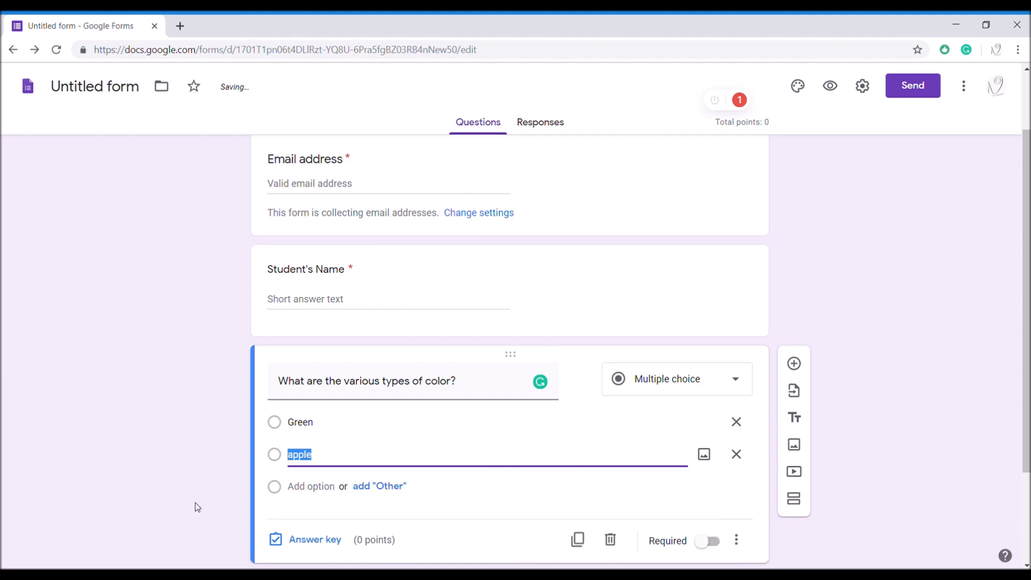
left_click(303, 427)
left_click(295, 454)
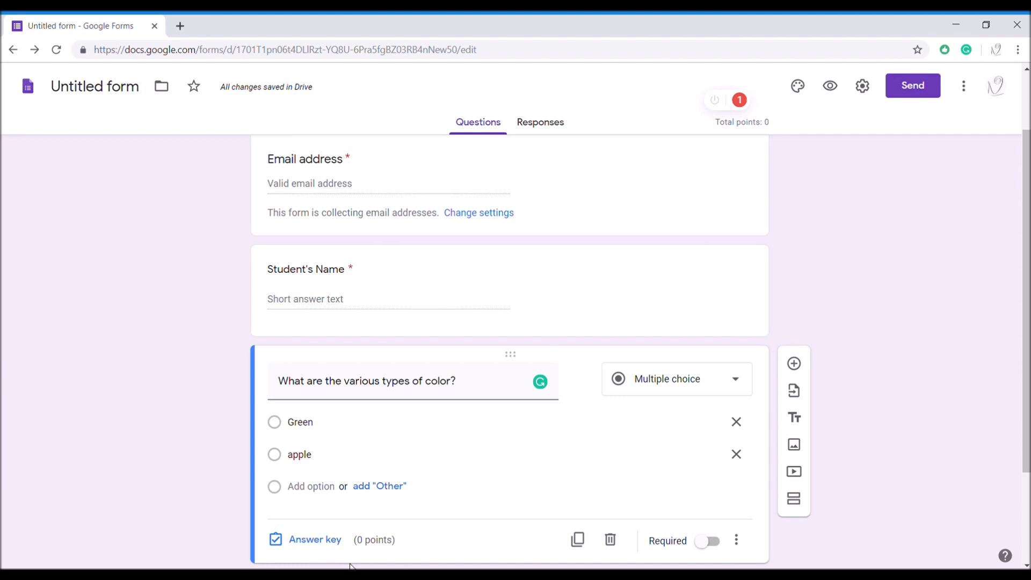
- Mark Green as the correct answer in the color question's answer key
left_click(327, 541)
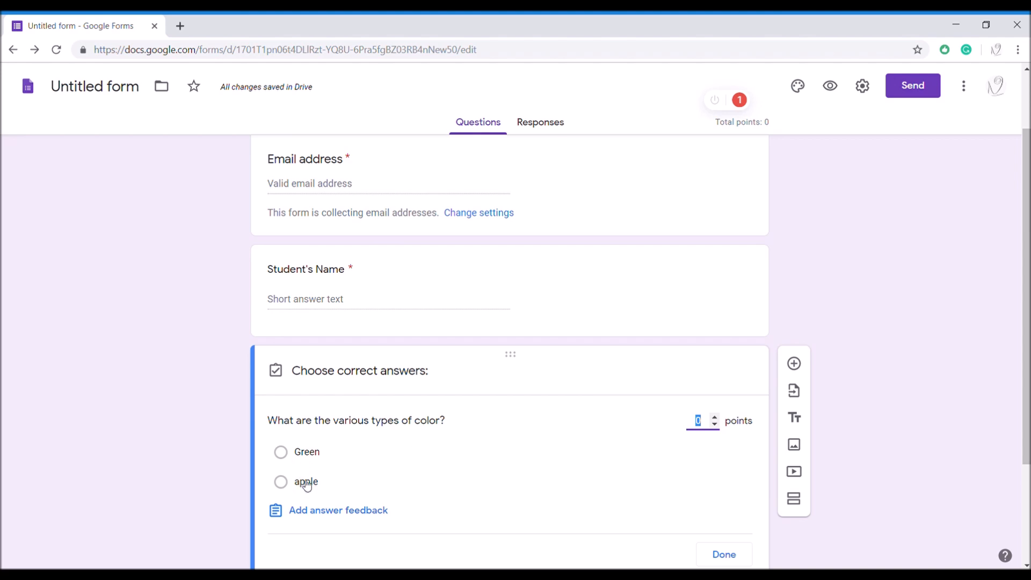
left_click(286, 453)
left_click(283, 452)
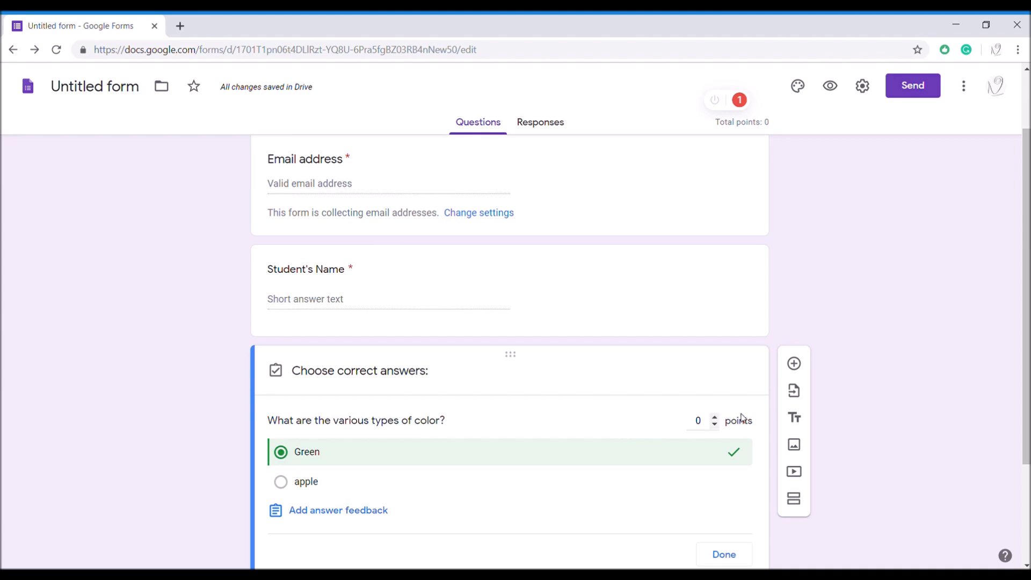
- Set the color question's score to 1 point and finish editing its answer key
left_click(710, 425)
left_click(714, 417)
left_click(715, 425)
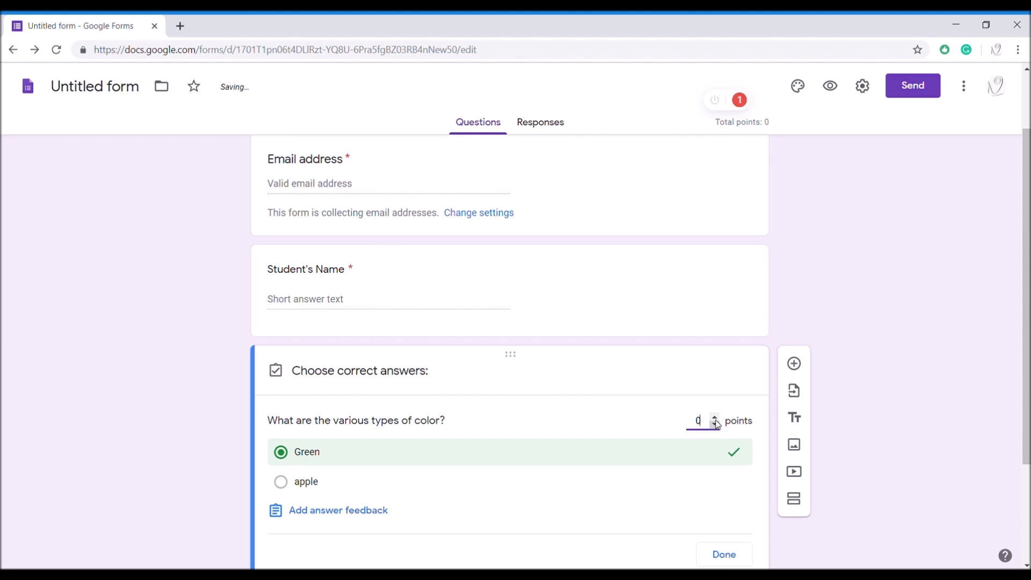
left_click(714, 417)
type("5")
left_click(715, 418)
type("0")
key("BackSpace")
scroll(557, 428, "down", 2)
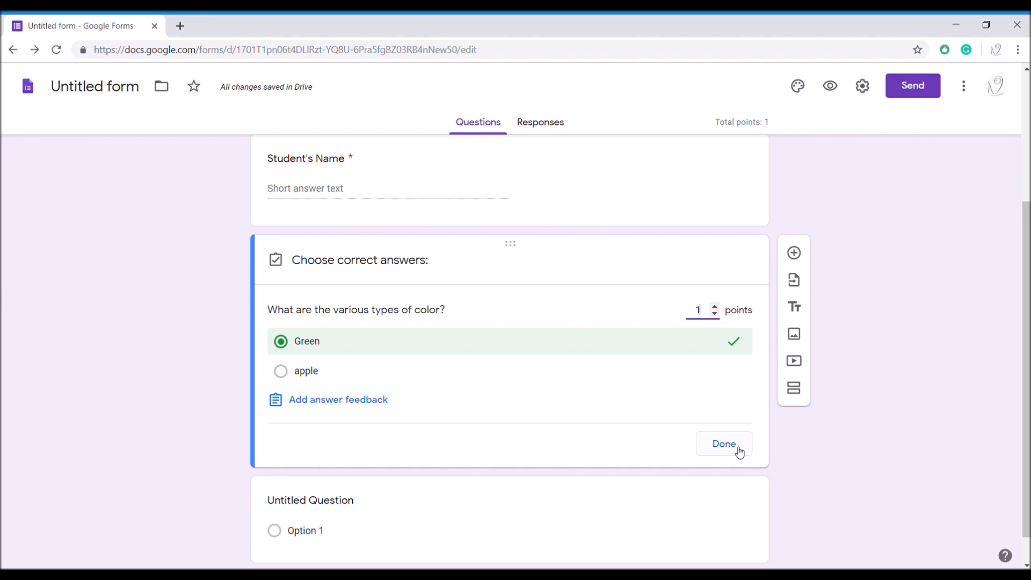
left_click(739, 452)
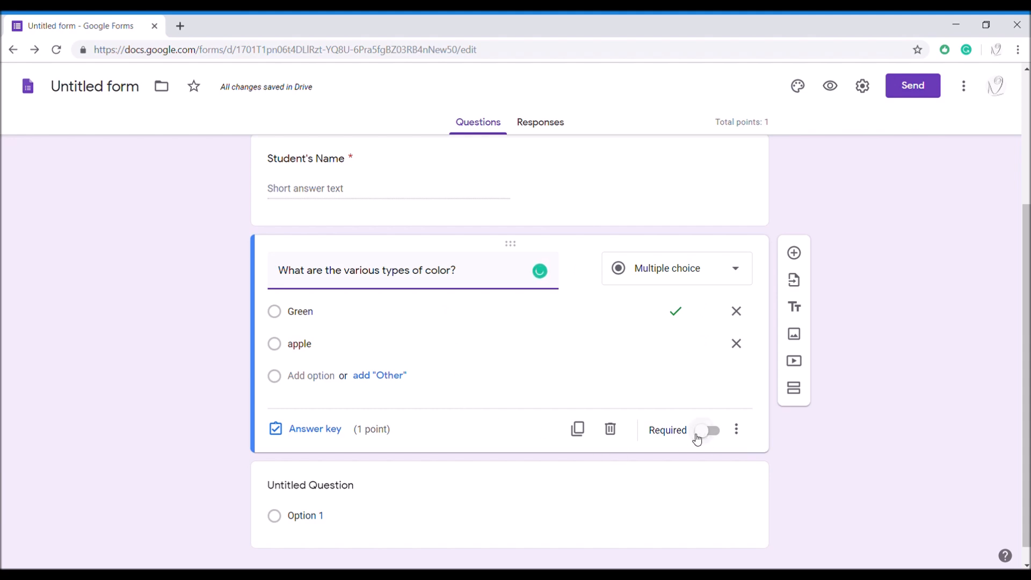
left_click(714, 431)
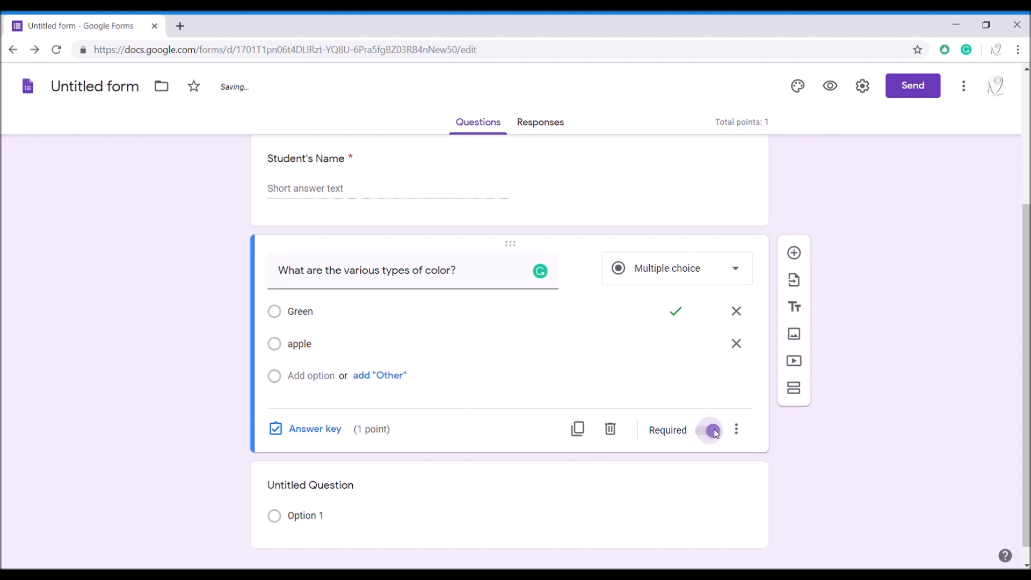
left_click(714, 431)
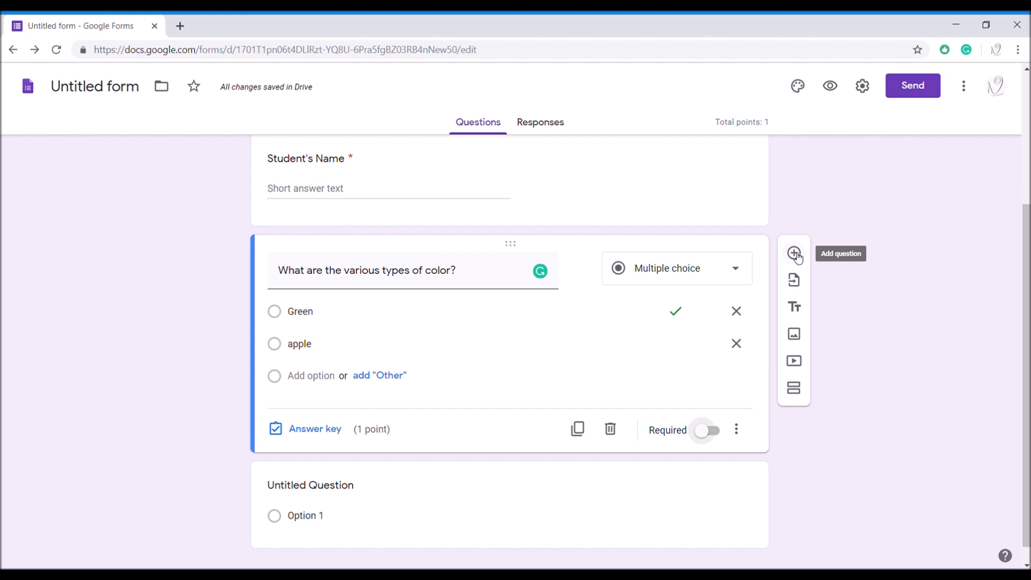
- Add a paragraph question below the color question with the text "Write an essay on Covid 19."
left_click(795, 254)
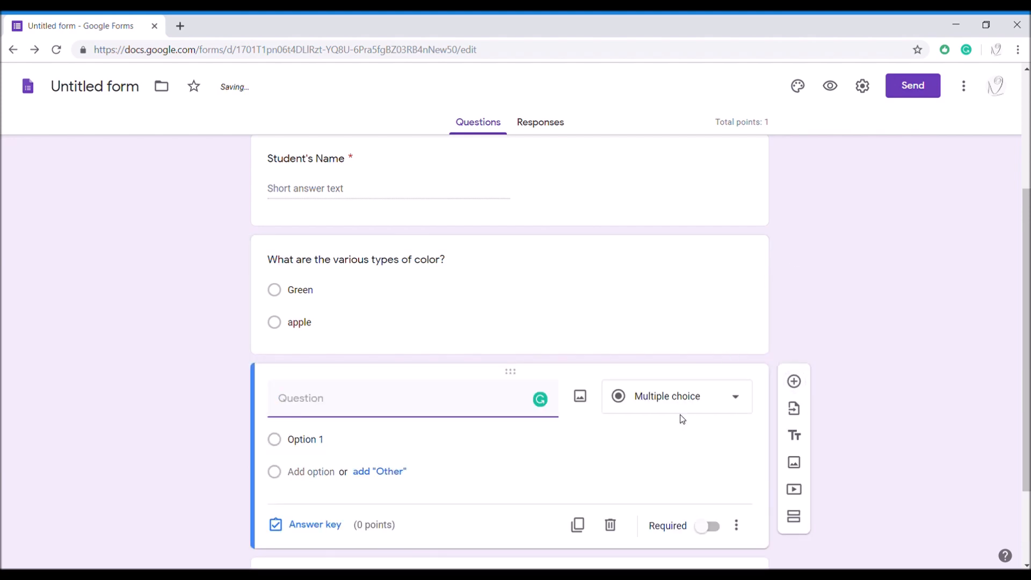
left_click(685, 403)
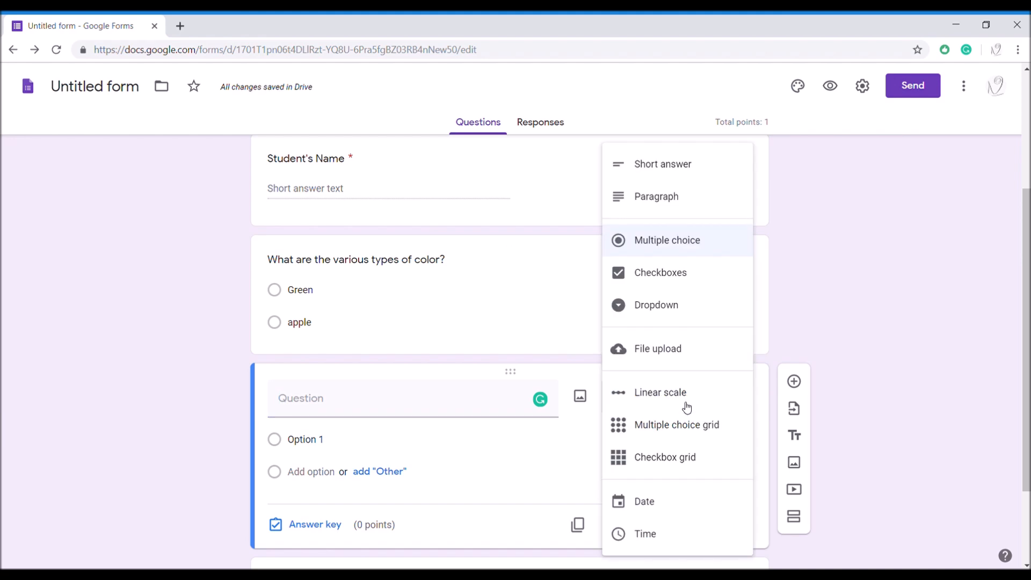
left_click(666, 197)
left_click(371, 406)
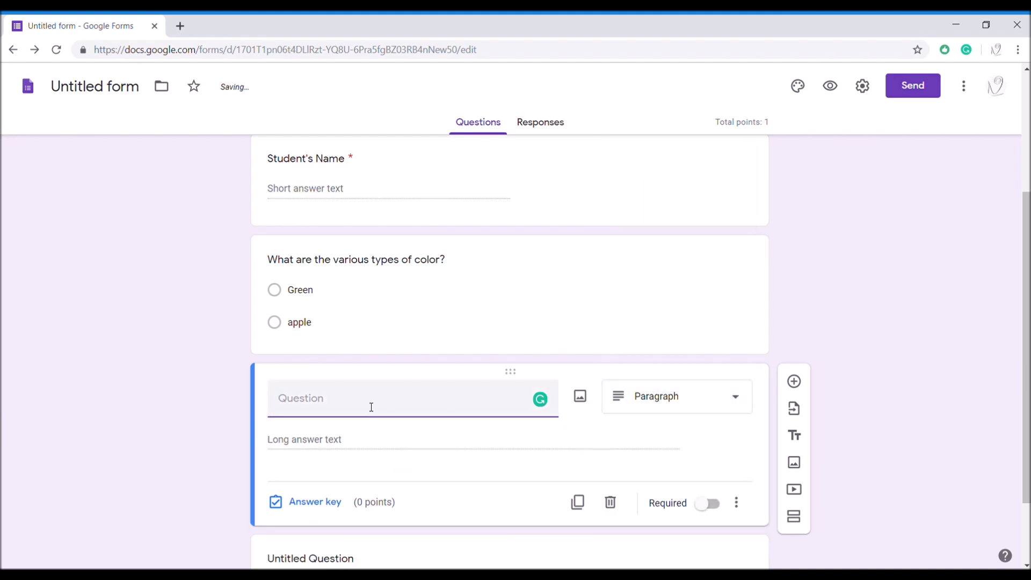
type("Write an essay on Covid 19")
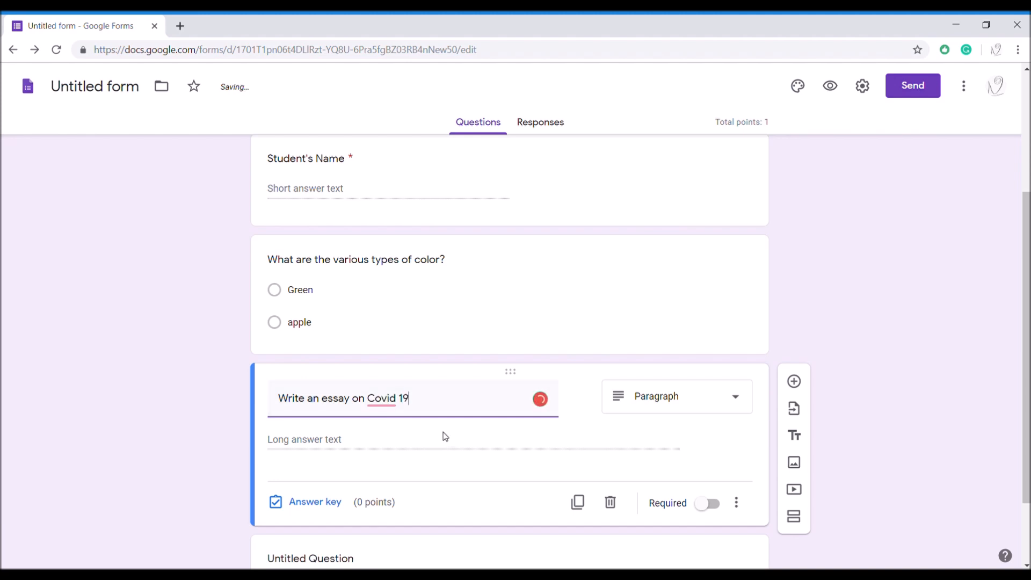
type(".")
left_click(303, 439)
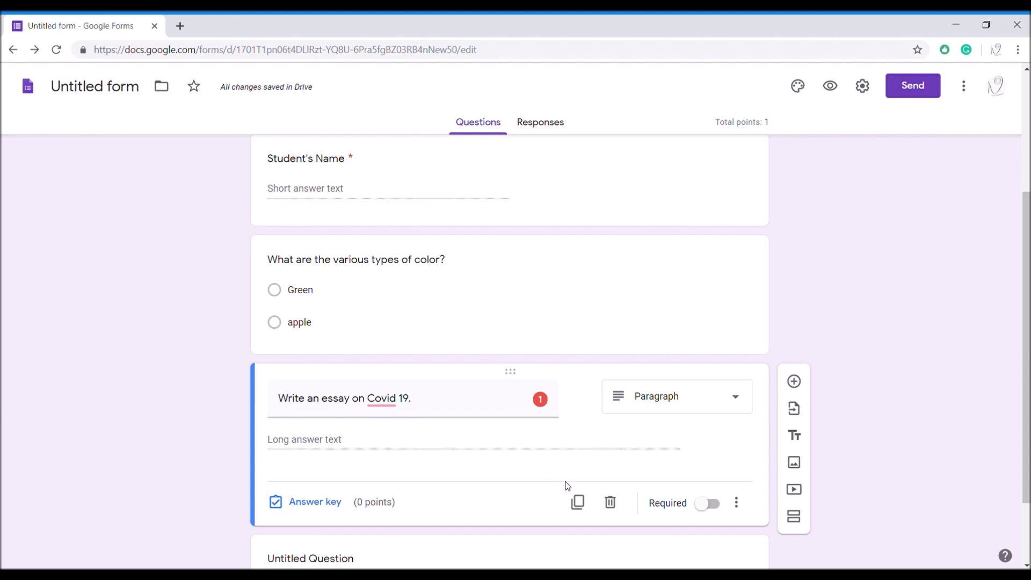
- Assign 10 points to the essay question in its answer key and make the question required
left_click_drag(1028, 209, 1028, 266)
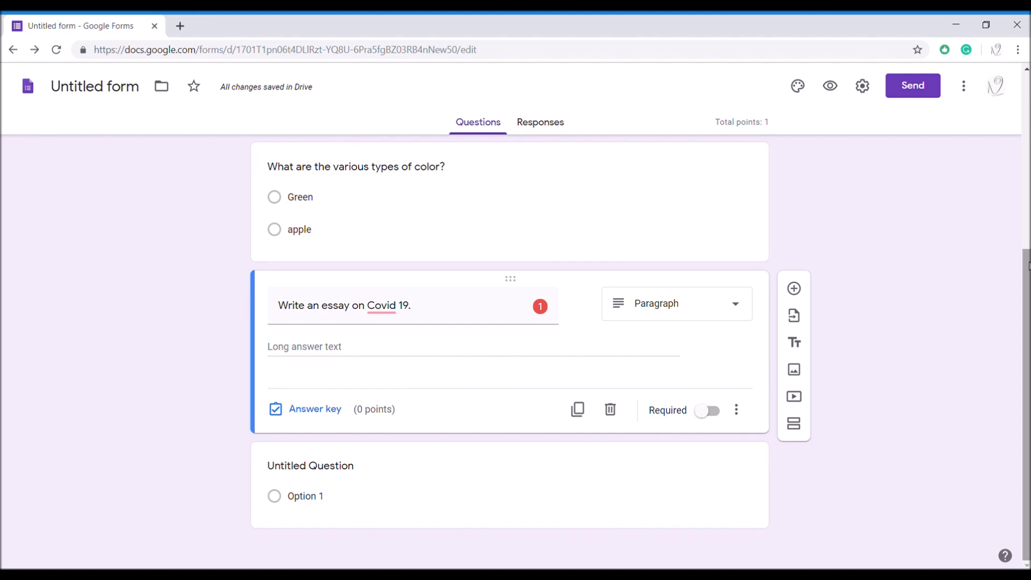
left_click(311, 412)
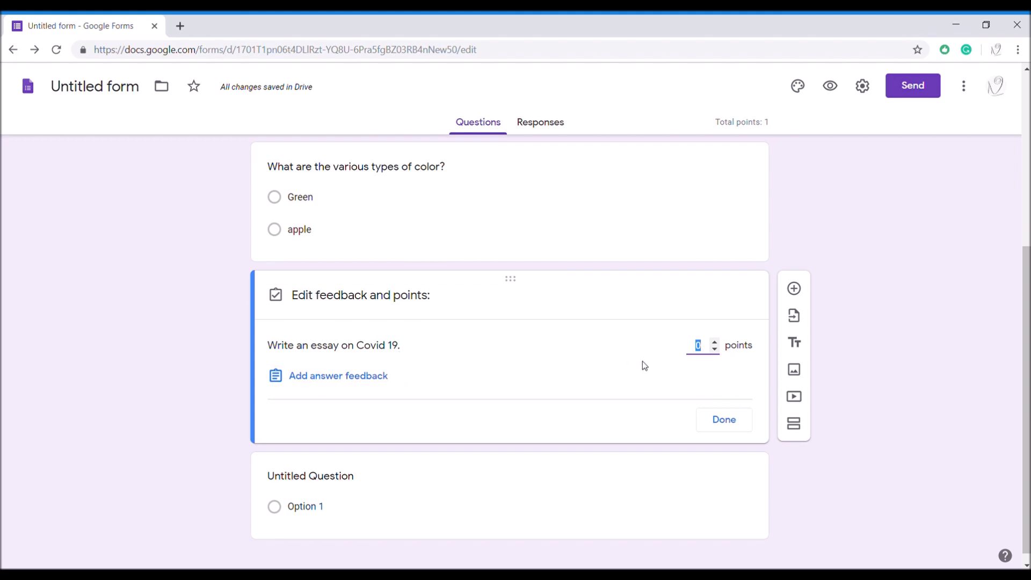
left_click(708, 349)
type("1")
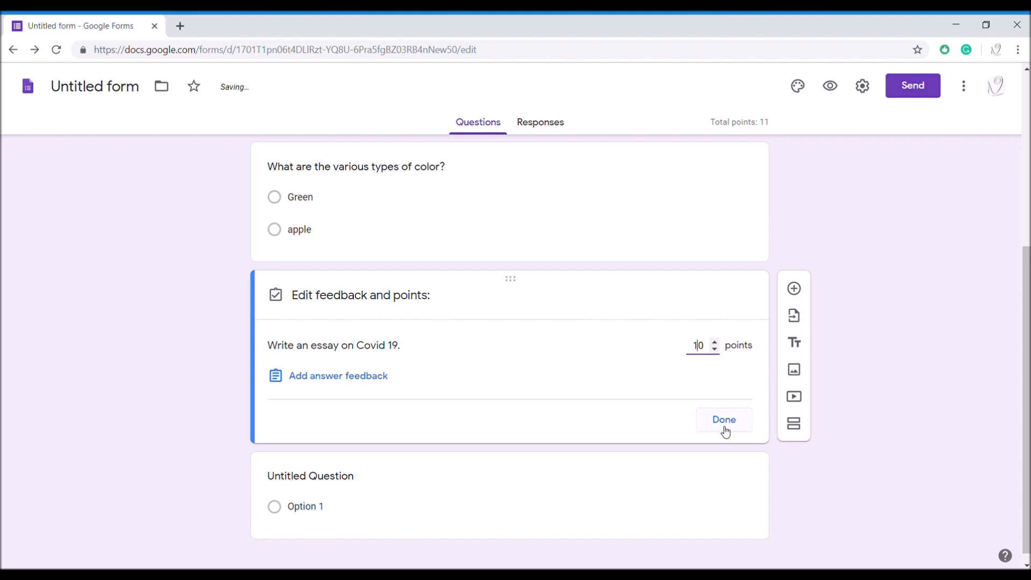
left_click(724, 420)
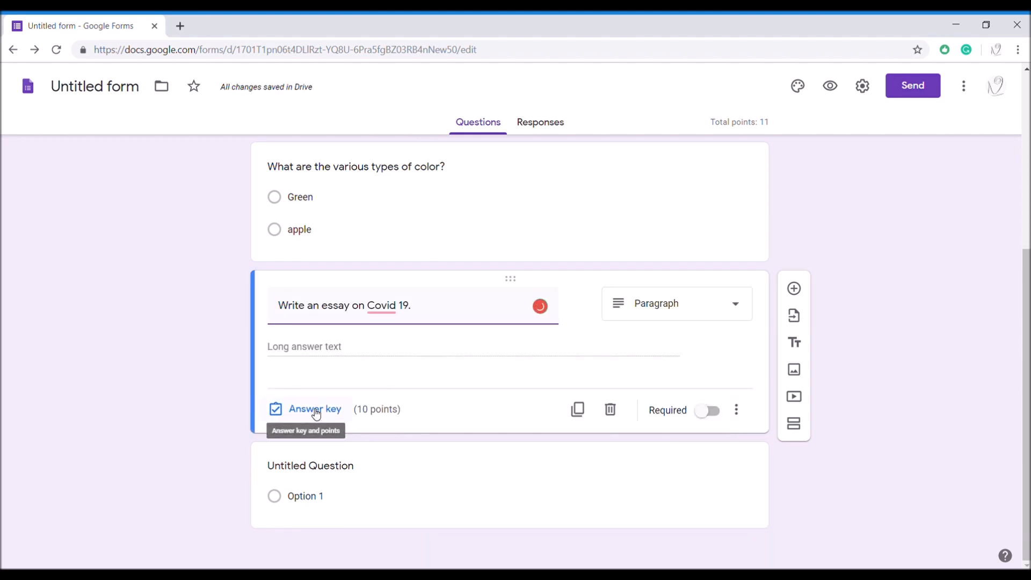
left_click(708, 411)
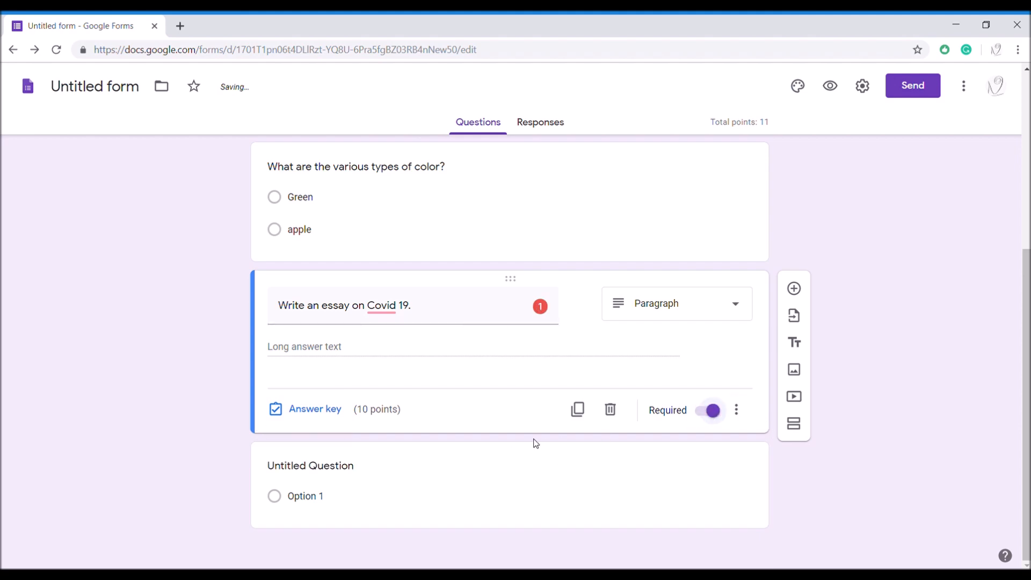
left_click(276, 413)
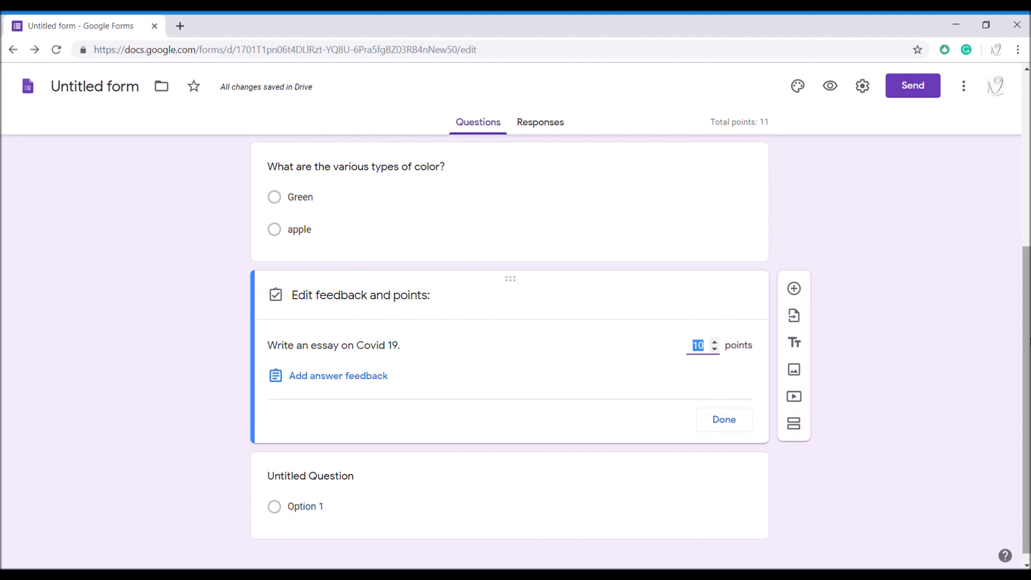
left_click(738, 423)
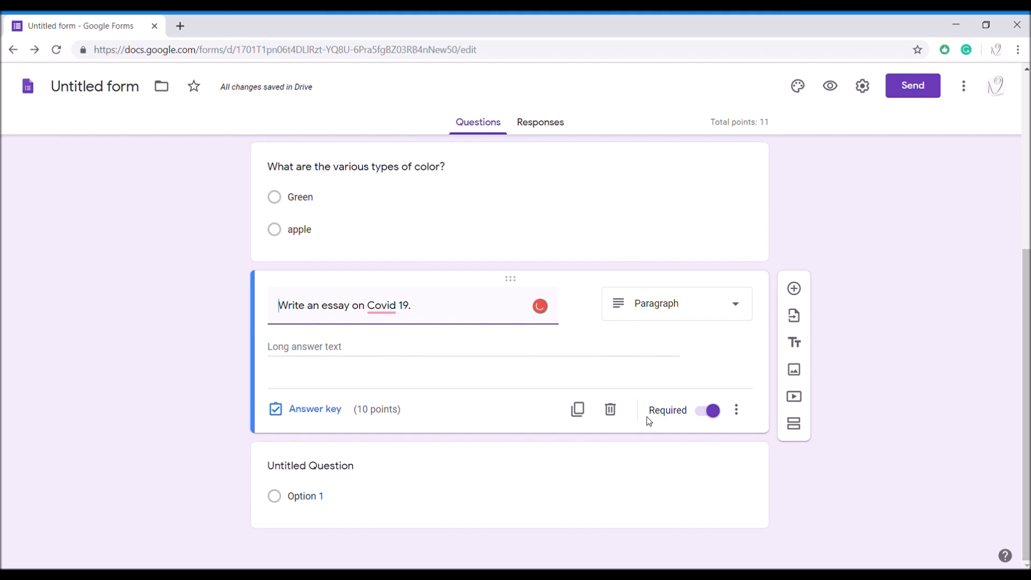
- Make the essay question optional and the color question required
left_click(718, 413)
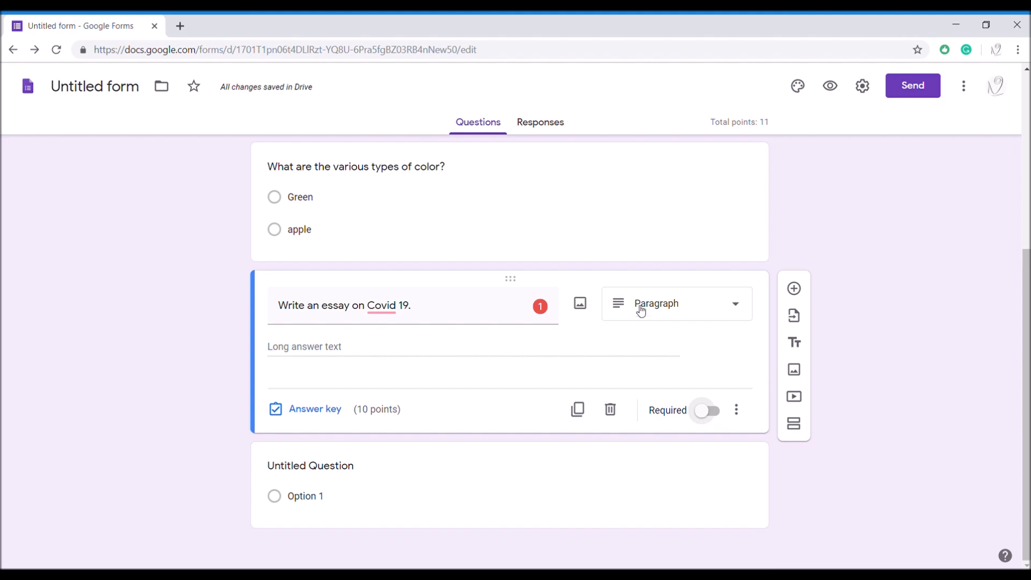
left_click(381, 172)
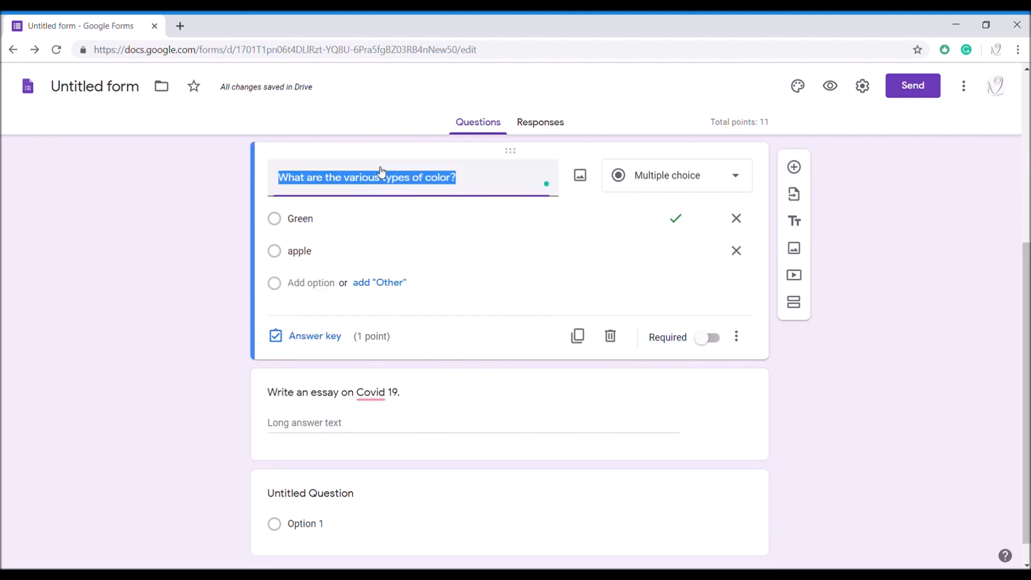
left_click(711, 338)
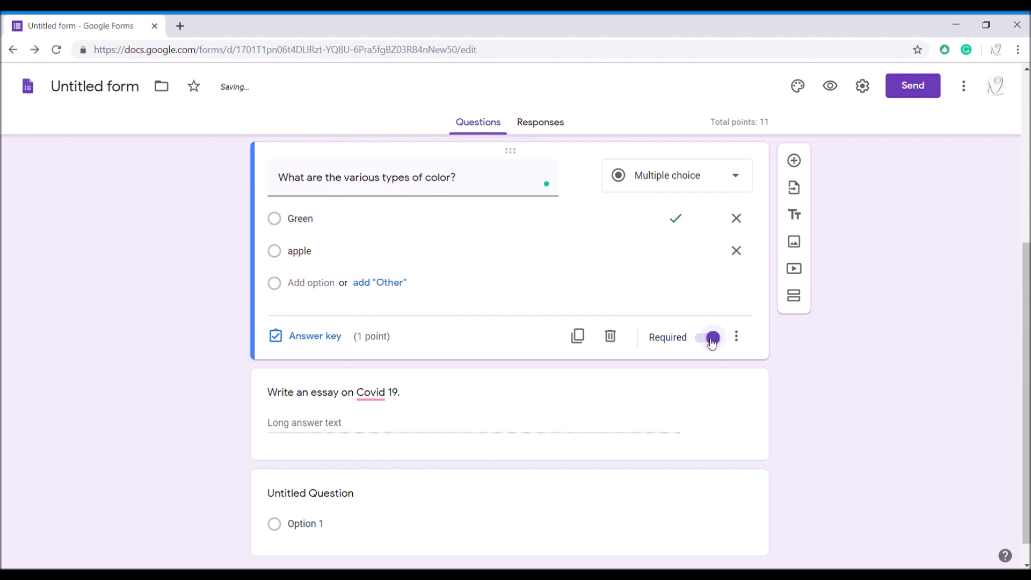
- Add a checkbox grid question below the essay question with the text "Match the following:"
left_click(406, 401)
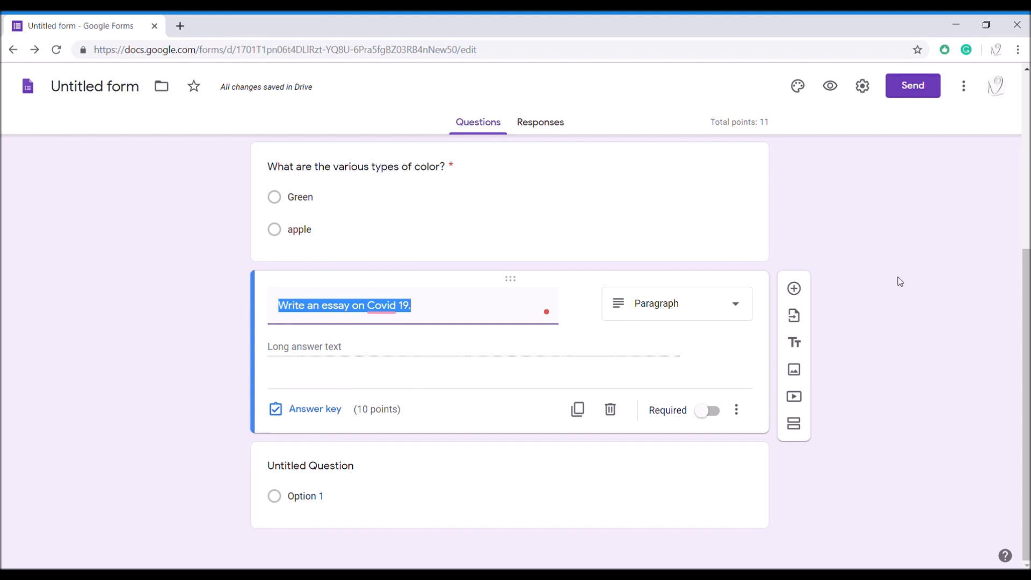
left_click(794, 289)
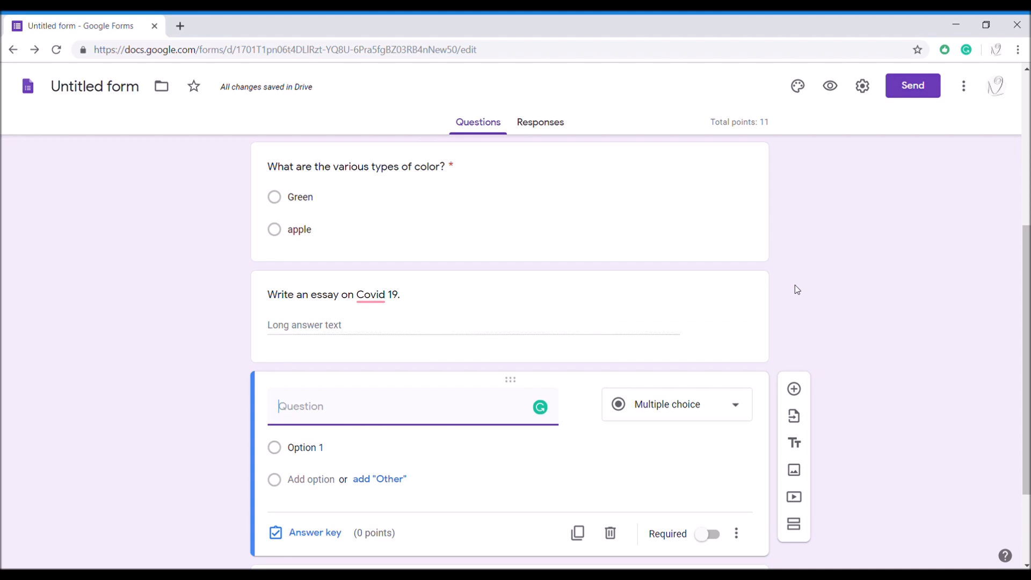
left_click(638, 409)
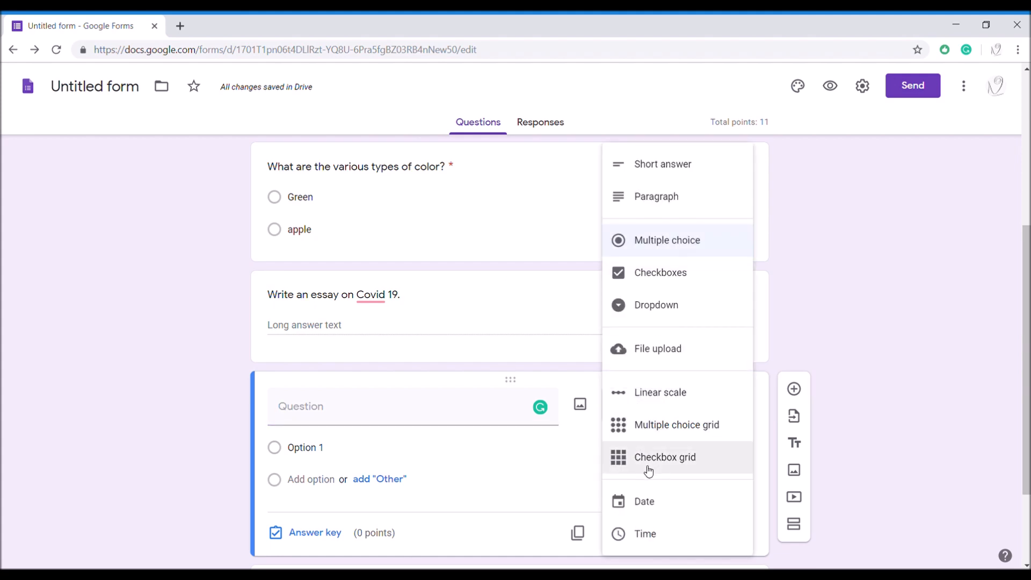
left_click(679, 464)
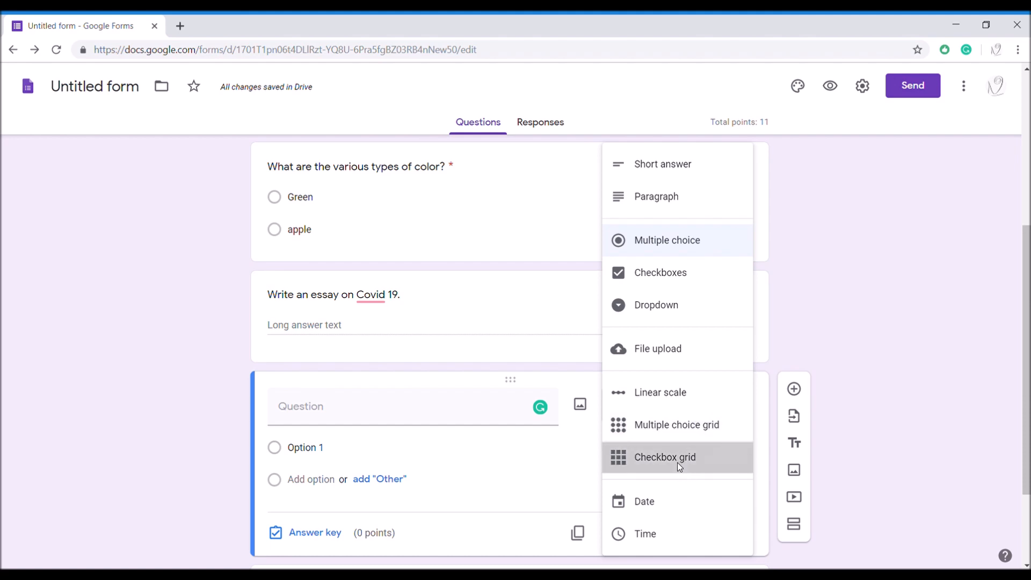
left_click(302, 420)
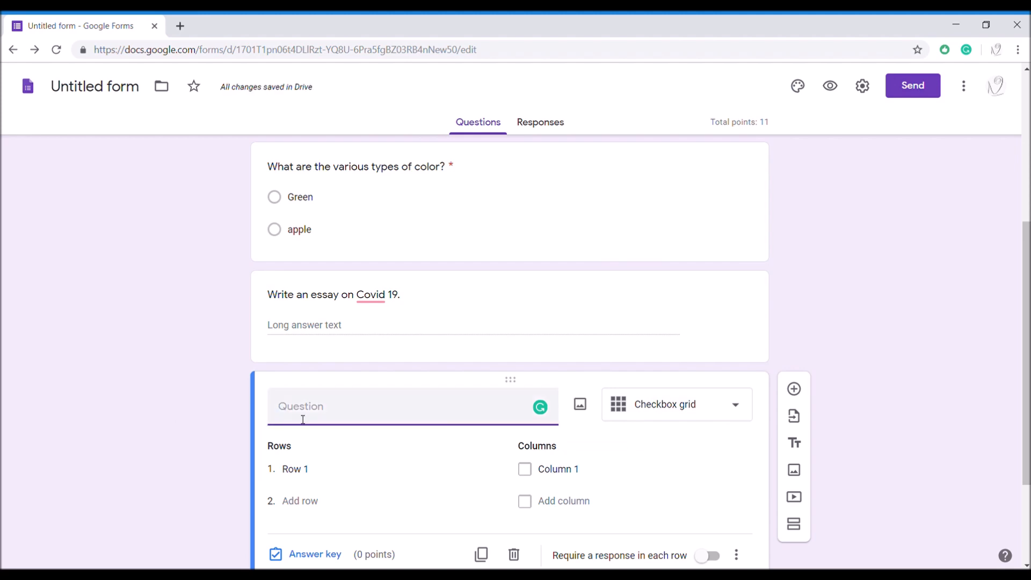
type("Match the following:")
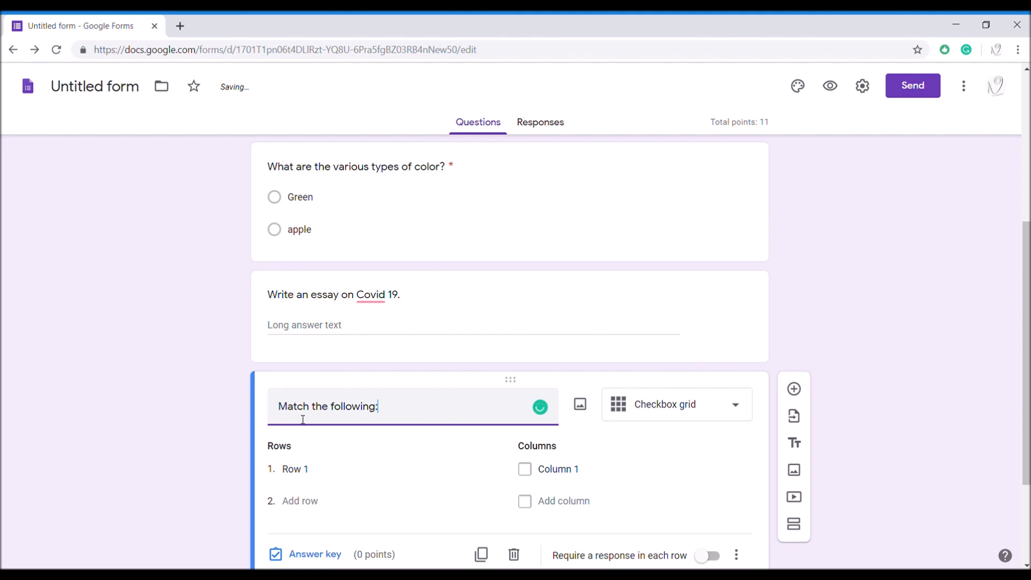
- Replace the checkbox grid question's text with "Match the fruit with its color"
left_click(313, 471)
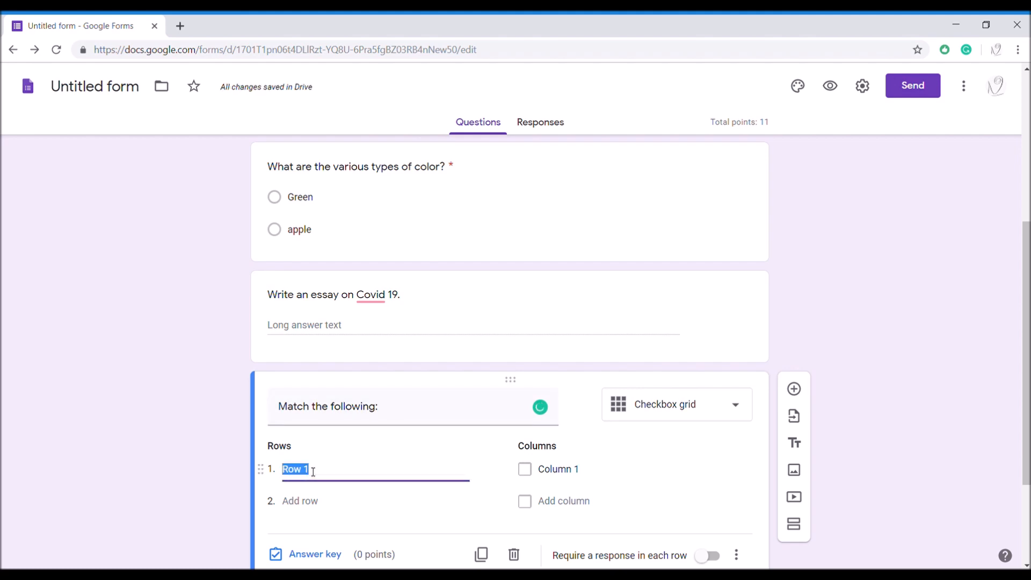
left_click(423, 404)
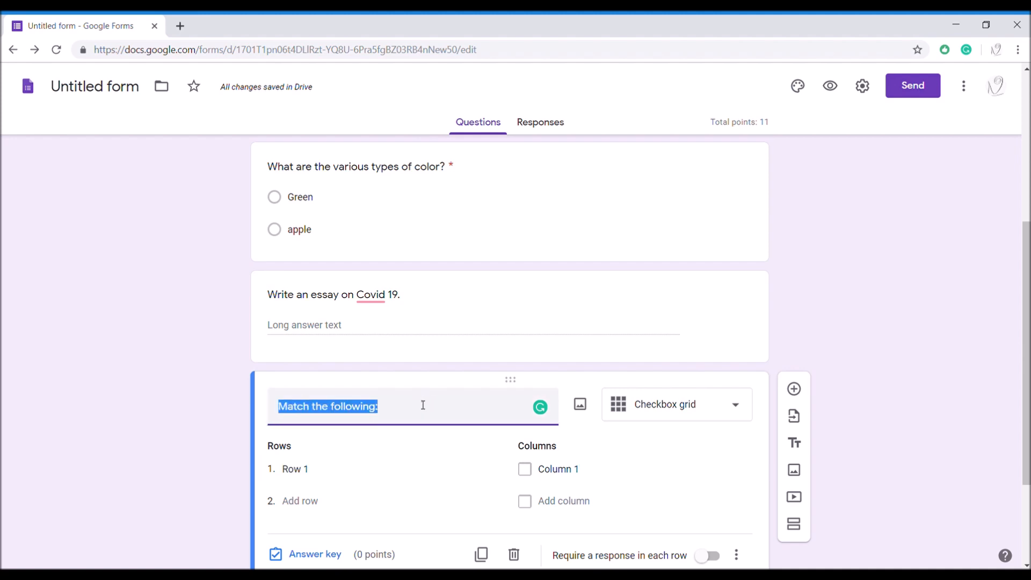
key("BackSpace")
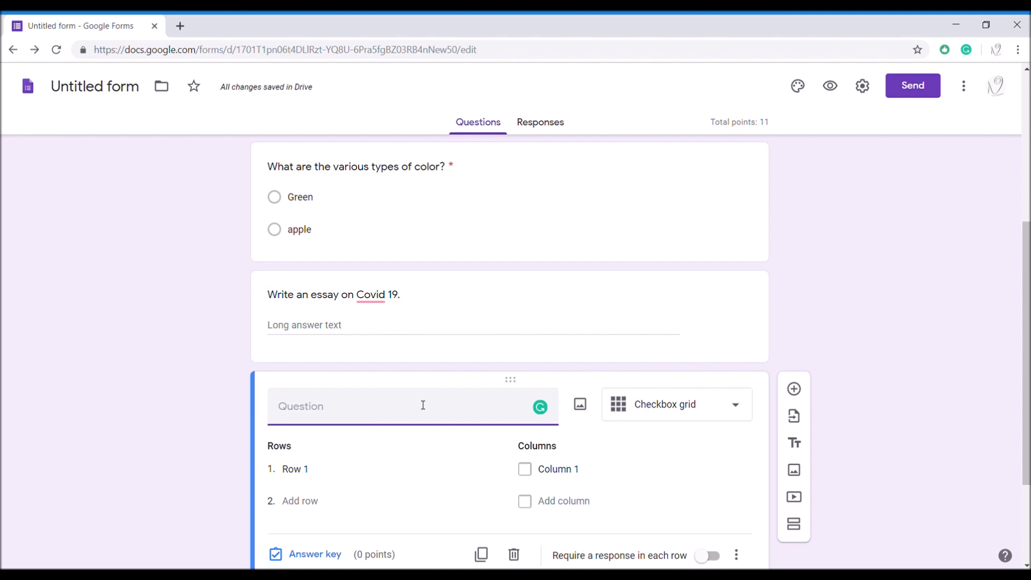
type("Match the ")
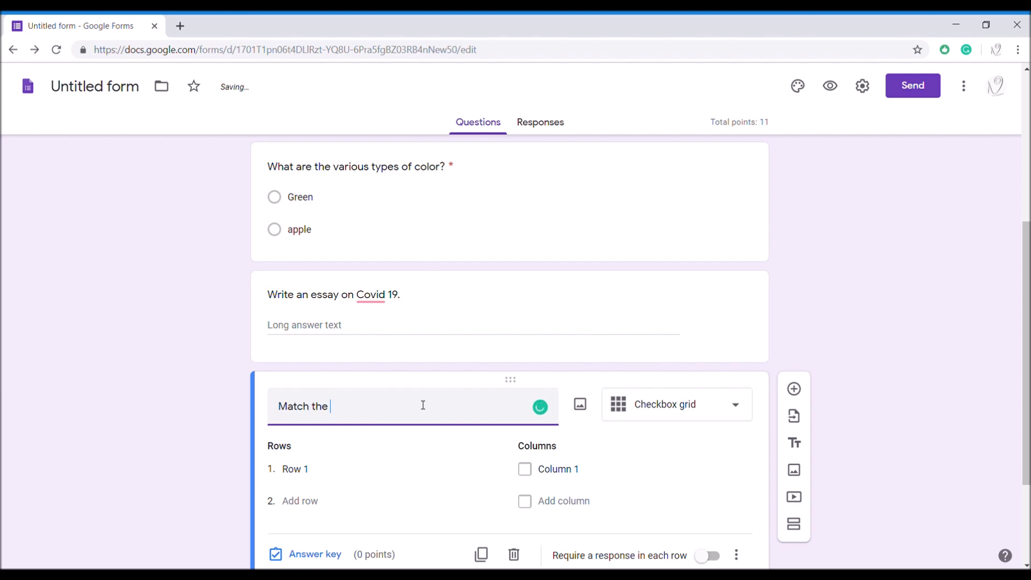
type("fruit with its colour")
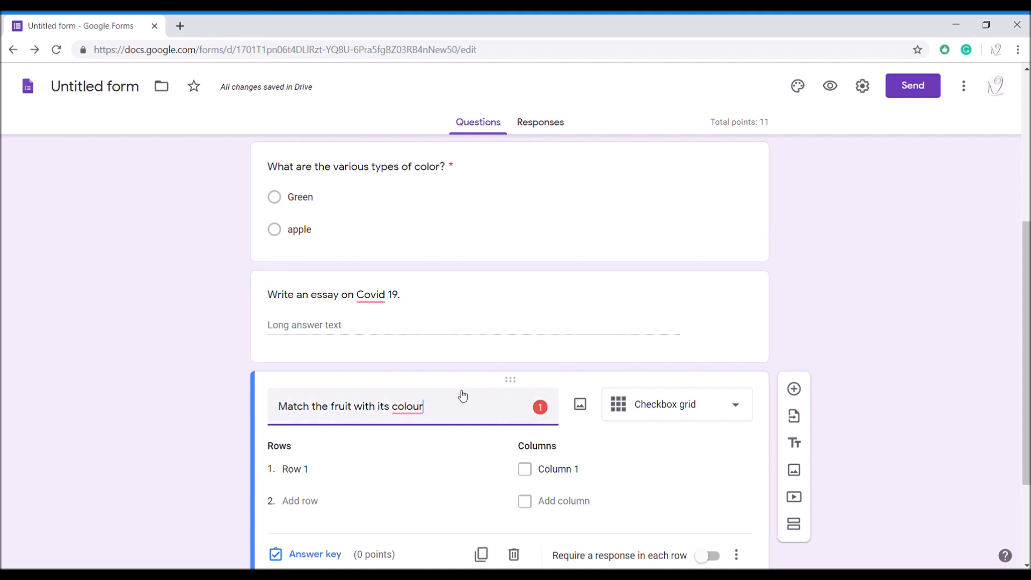
key("BackSpace")
- Name the grid's first row "Apple" and its first column "Yellow"
scroll(1027, 299, "down", 3)
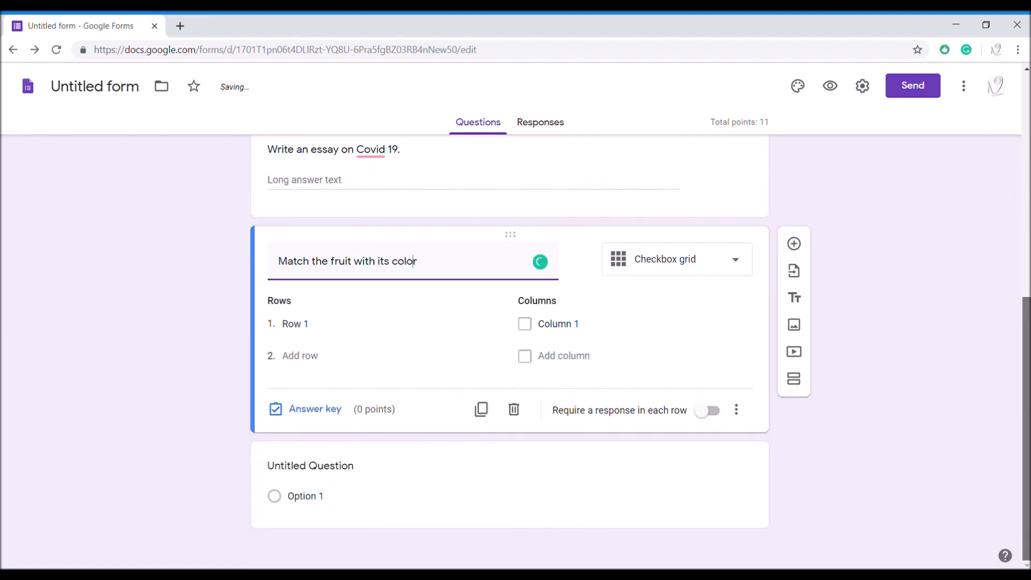
left_click(322, 327)
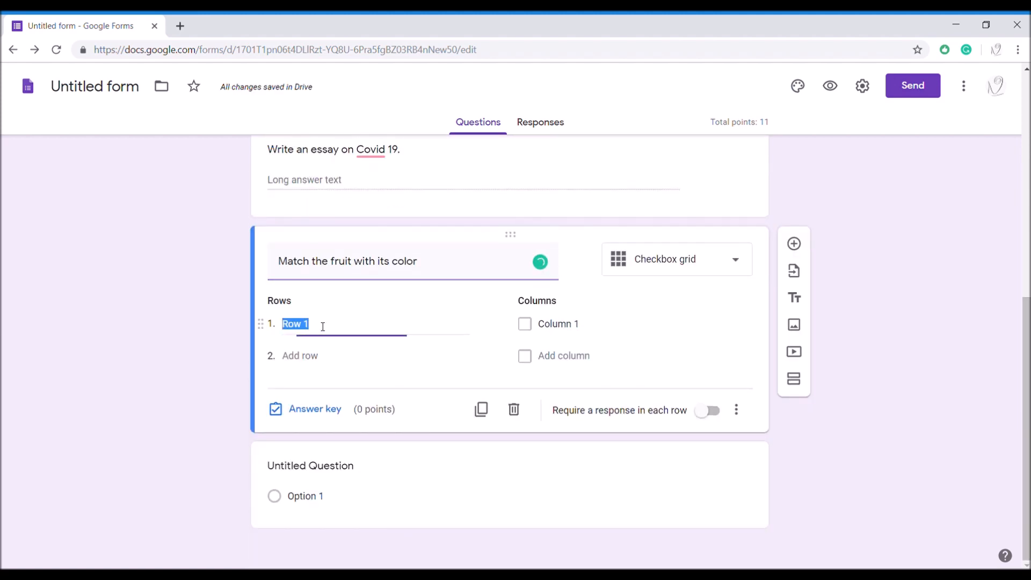
key("BackSpace")
type("Apple")
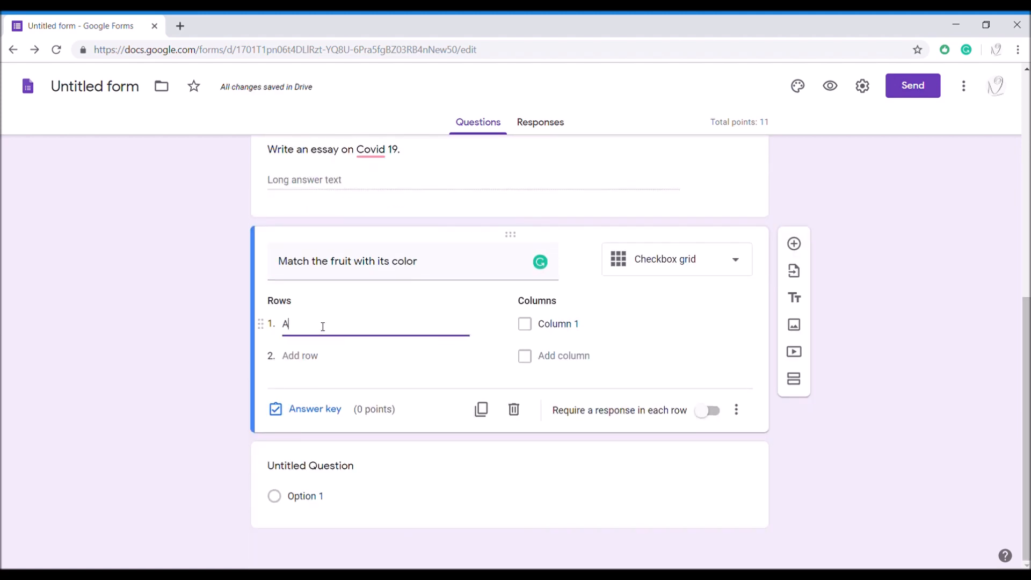
left_click(567, 331)
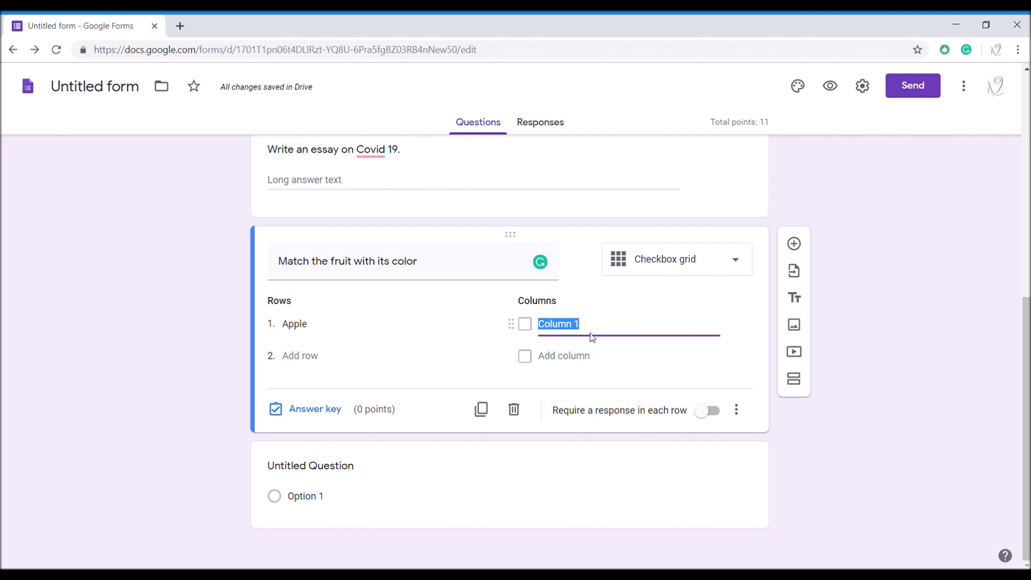
key("BackSpace")
type("Yel")
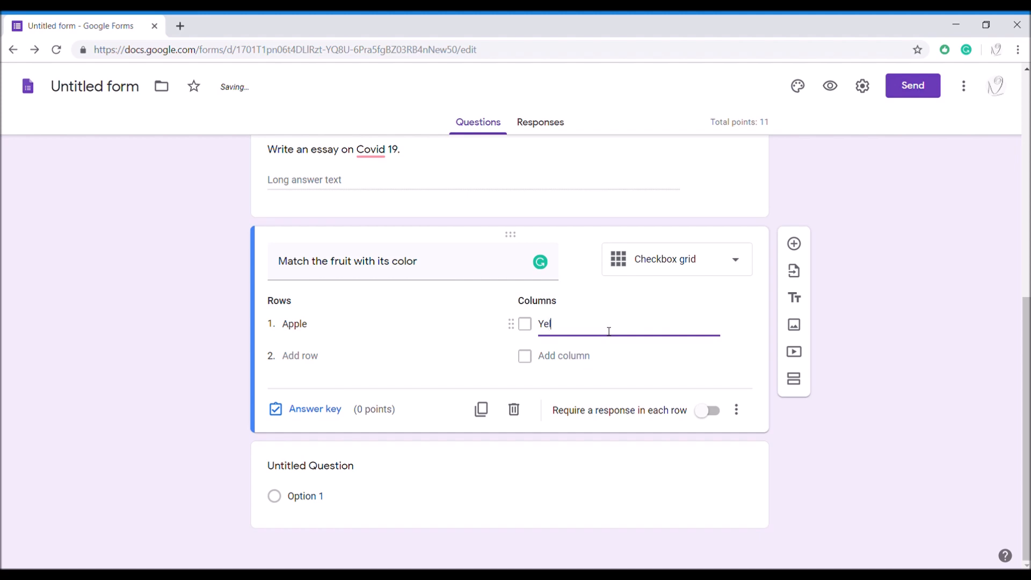
type("low")
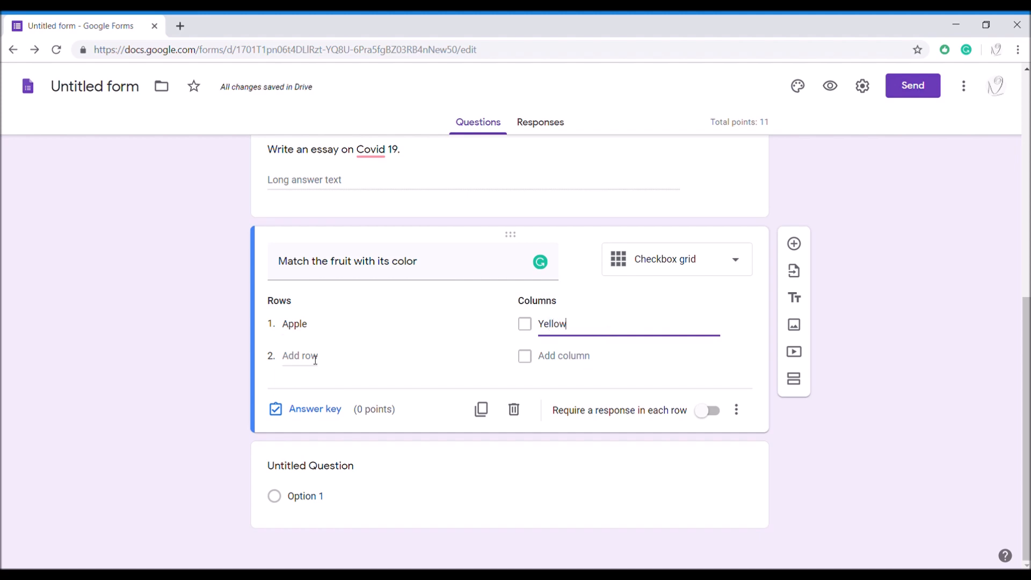
- Add a second row "Orange" and two more columns, "red" and "orange", to the fruit grid
left_click(310, 355)
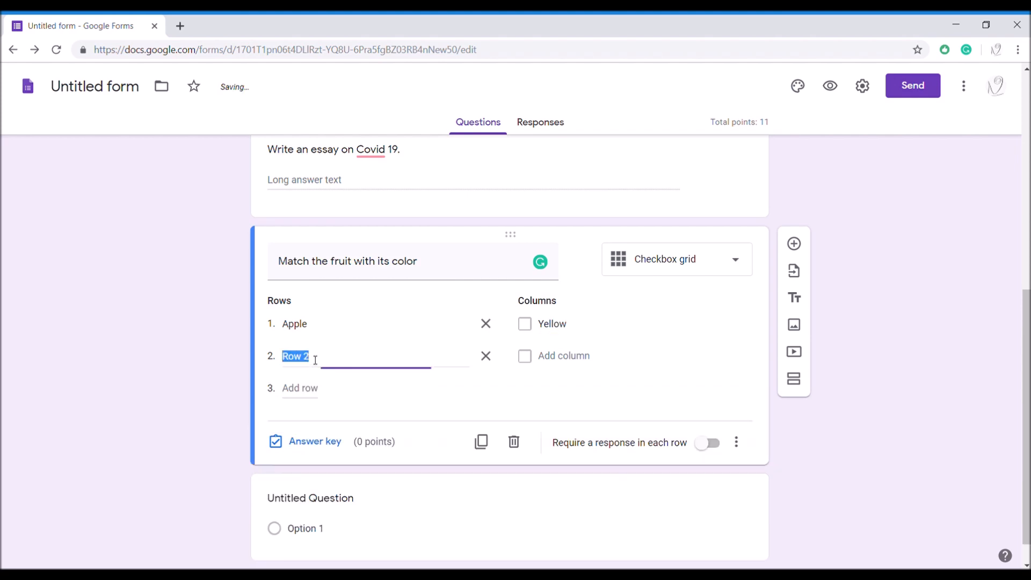
key("BackSpace")
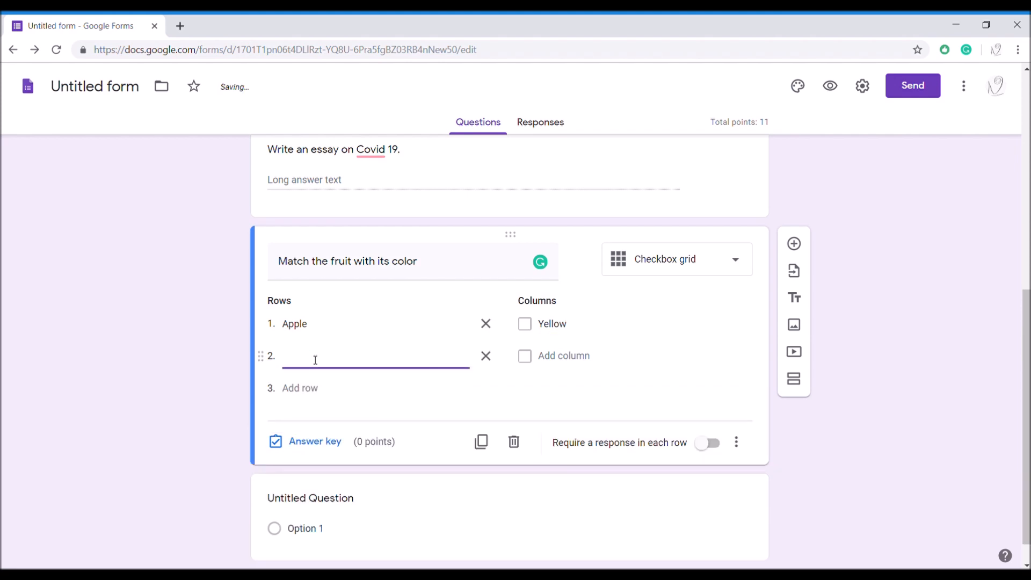
type("Orange")
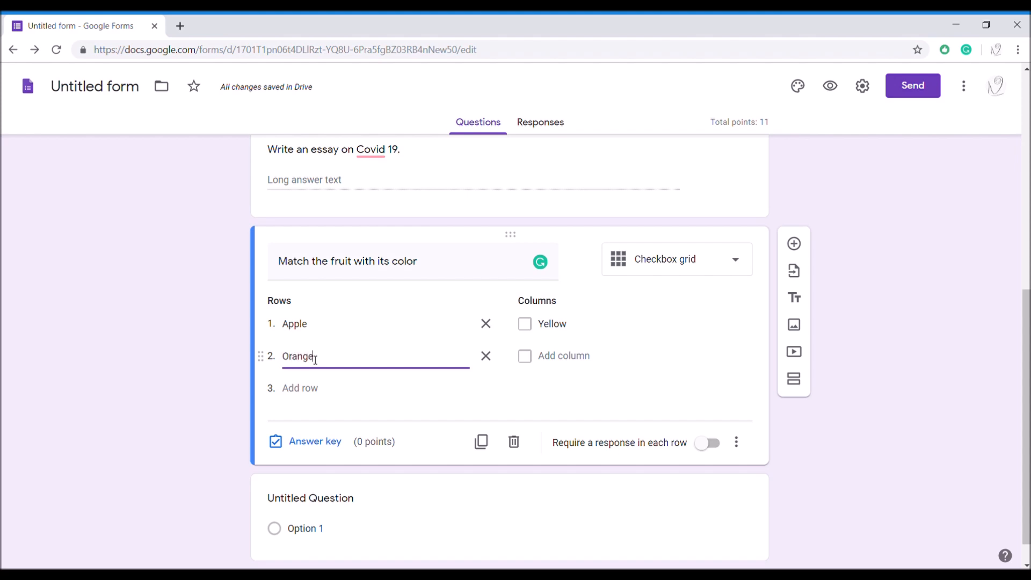
left_click(581, 357)
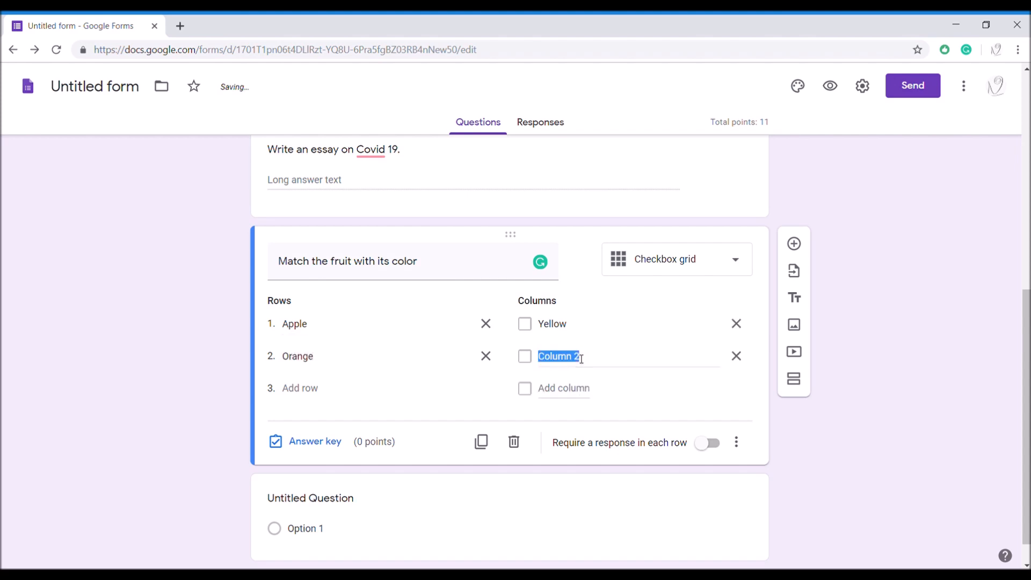
type("red")
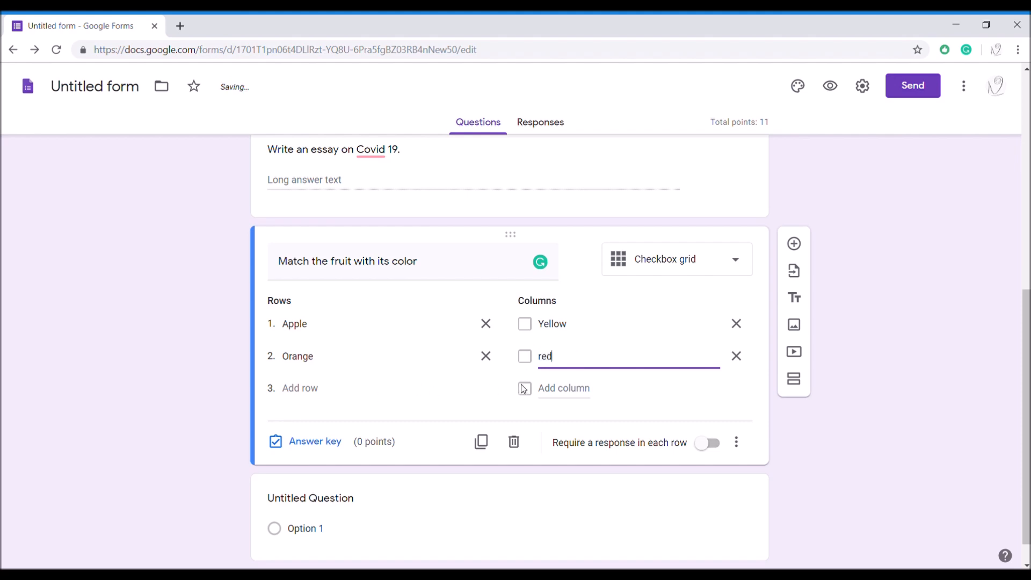
left_click(565, 389)
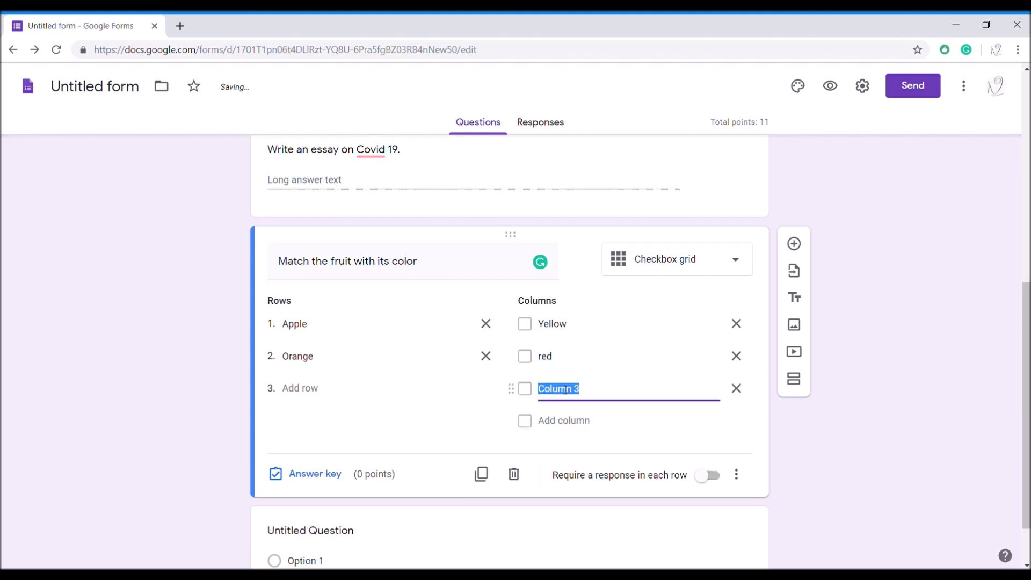
key("BackSpace")
type("orange")
- Mark red for Apple and orange for Orange as correct in the fruit grid's answer key
left_click(317, 474)
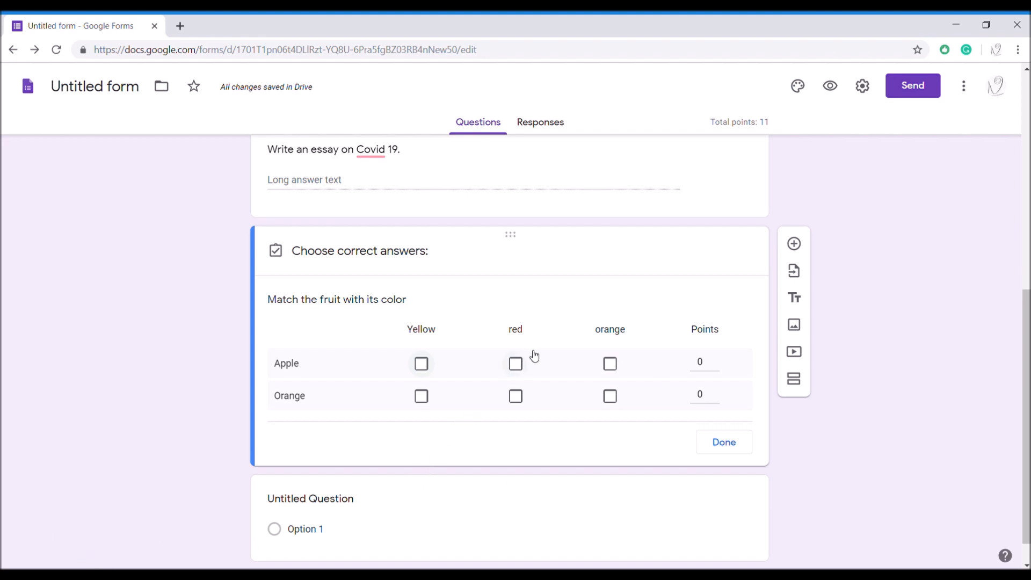
left_click(515, 364)
left_click(612, 400)
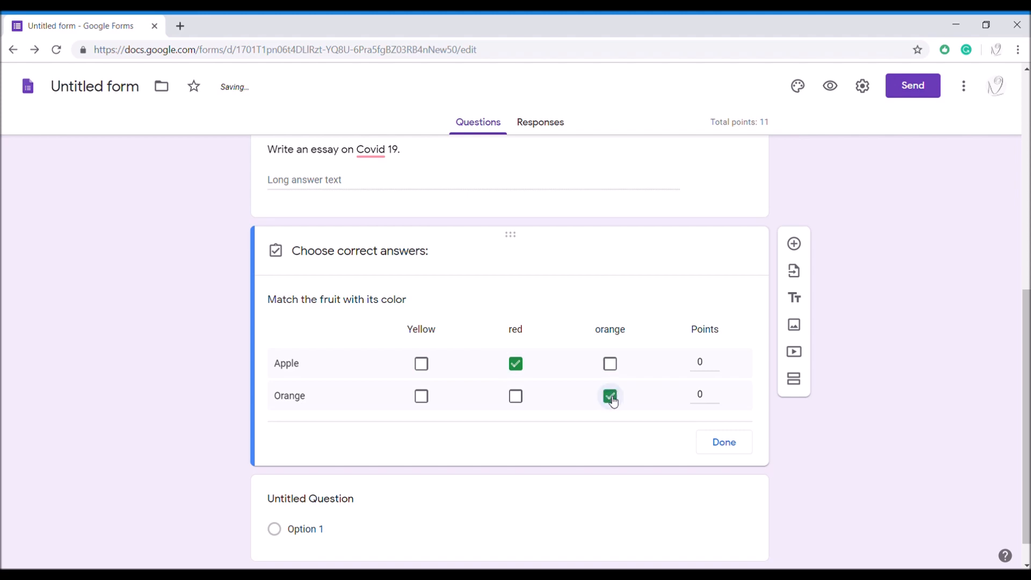
- Assign 1 point each to the Apple and Orange rows and finish editing the grid's answer key
left_click(706, 367)
type("1")
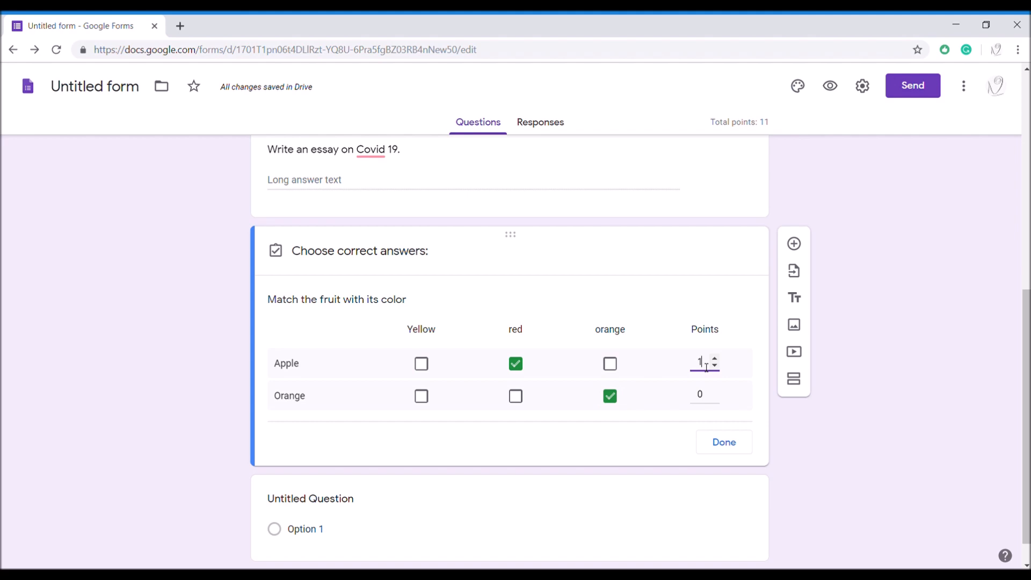
left_click(707, 398)
type("1")
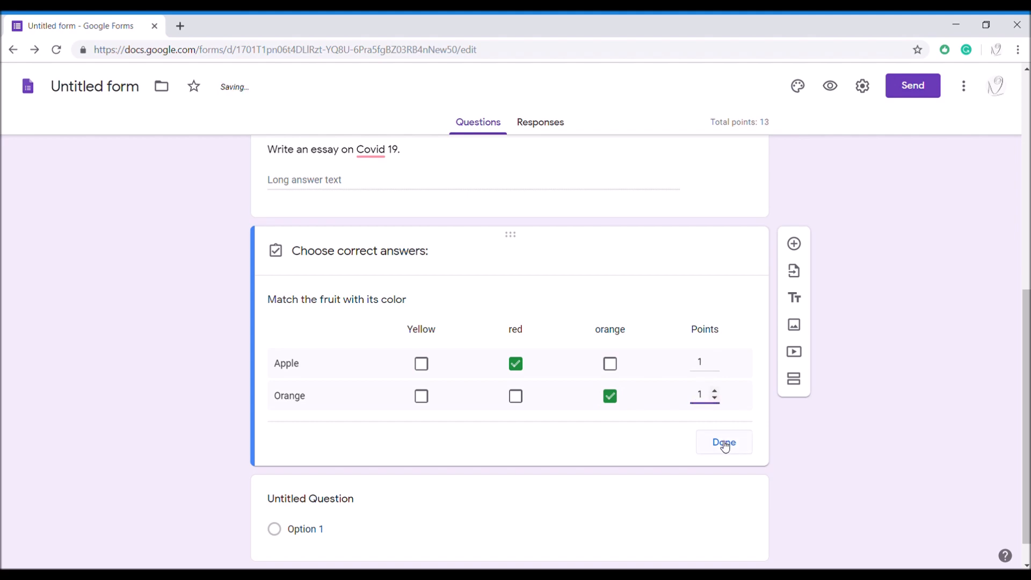
left_click(724, 443)
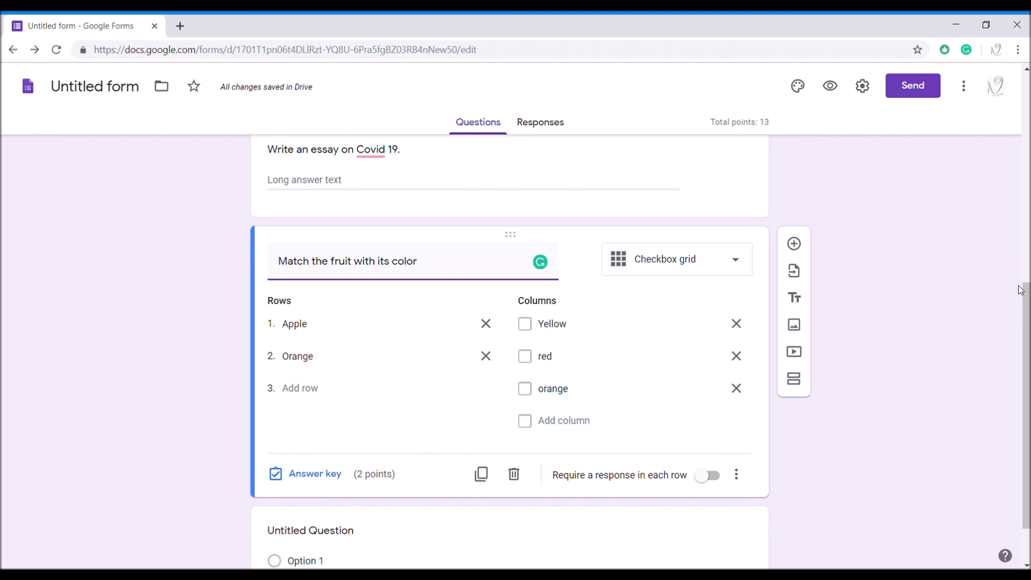
left_click_drag(1028, 307, 1028, 277)
scroll(1027, 231, "up", 1)
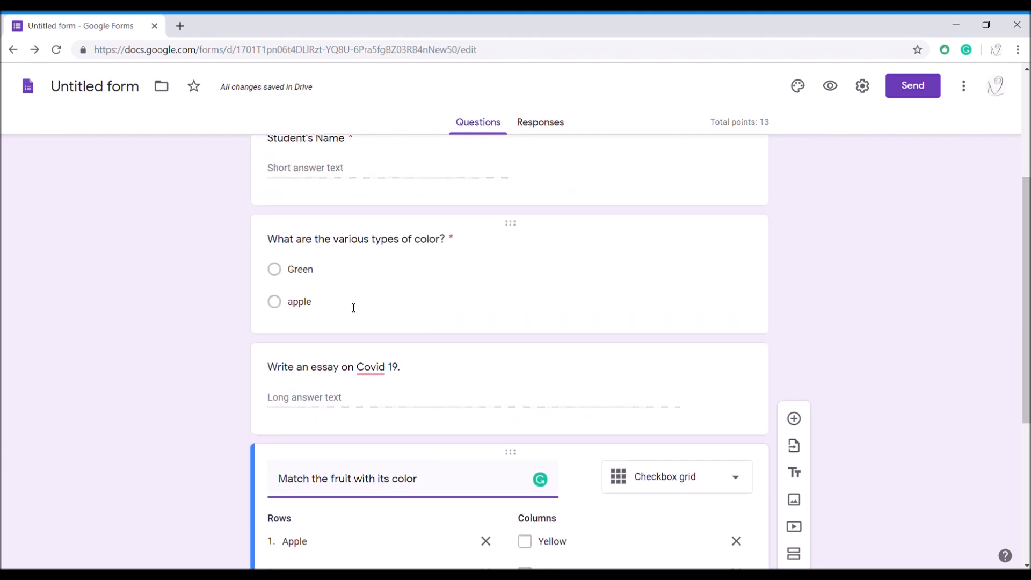
left_click(339, 283)
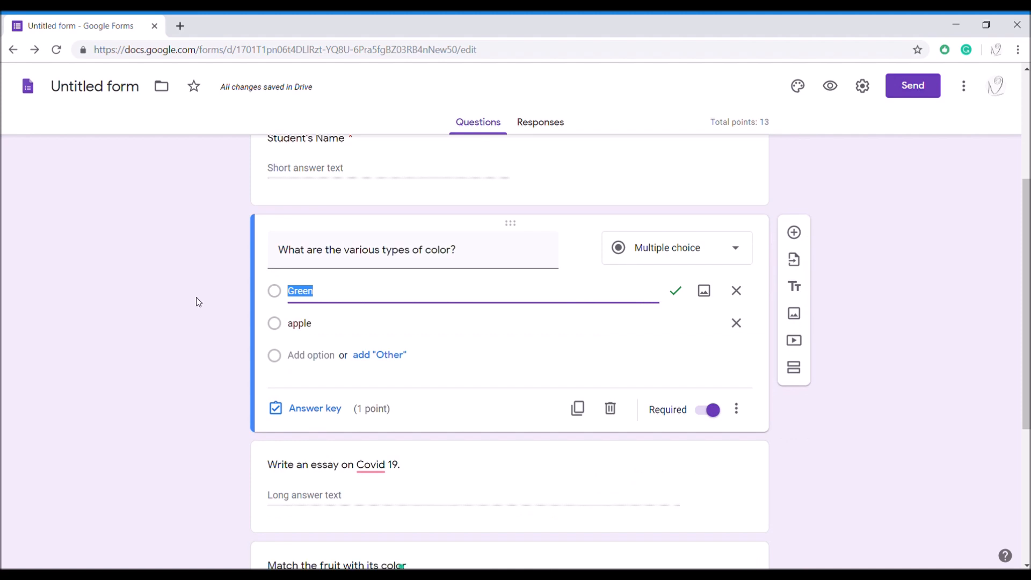
left_click(180, 310)
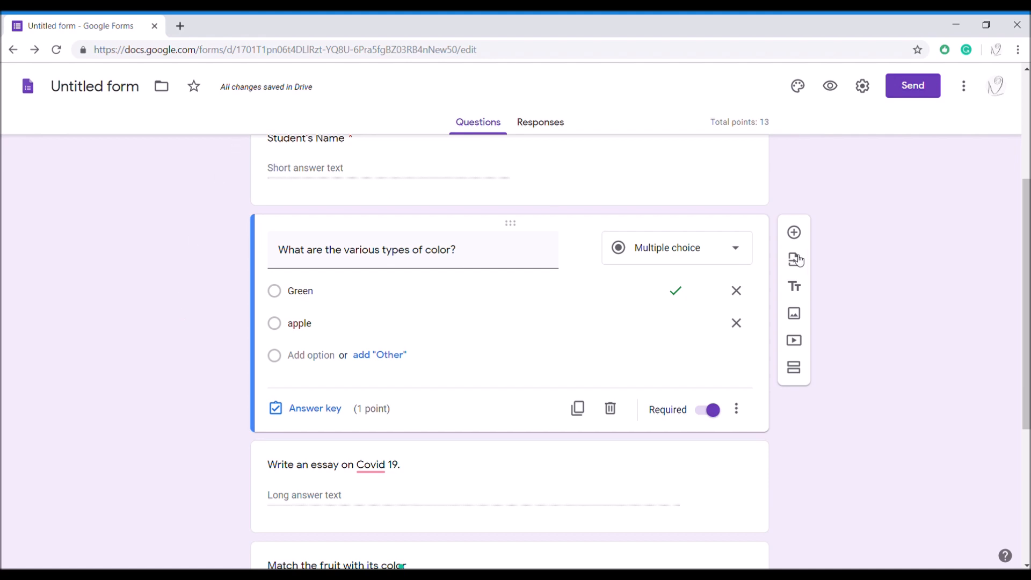
scroll(1028, 267, "up", 4)
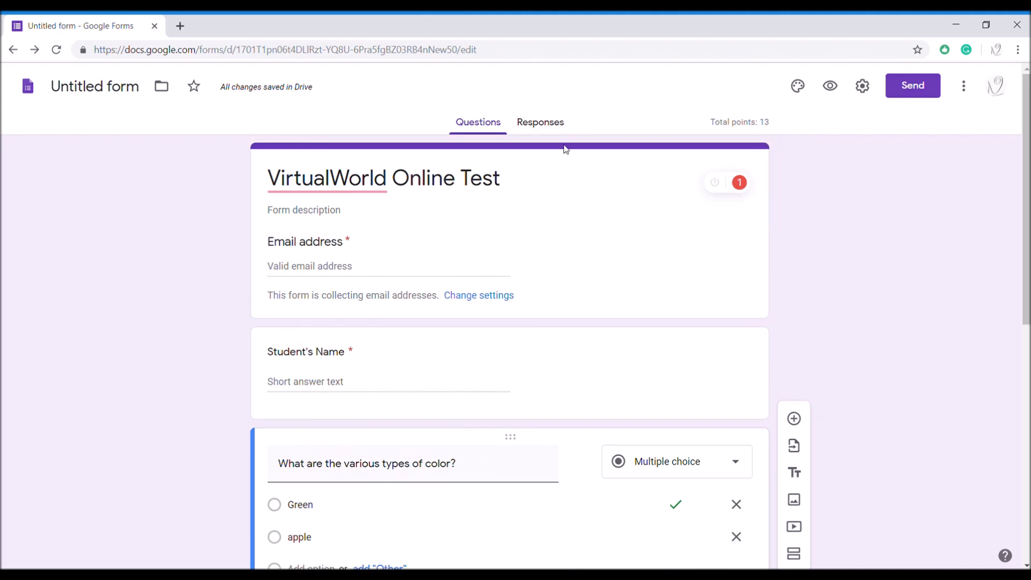
- Copy the form's full shareable link from the send options and close them
left_click(901, 88)
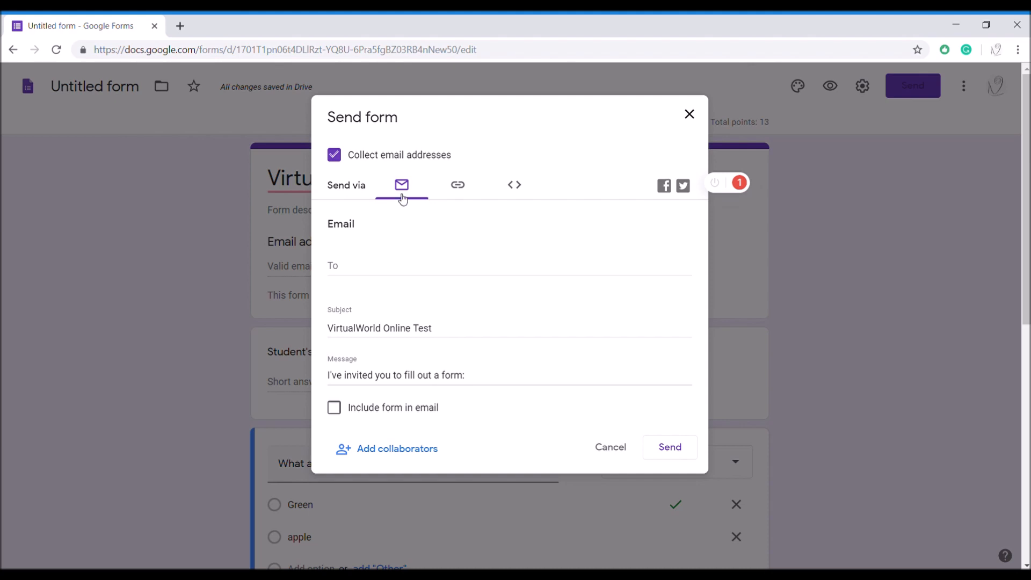
left_click(460, 194)
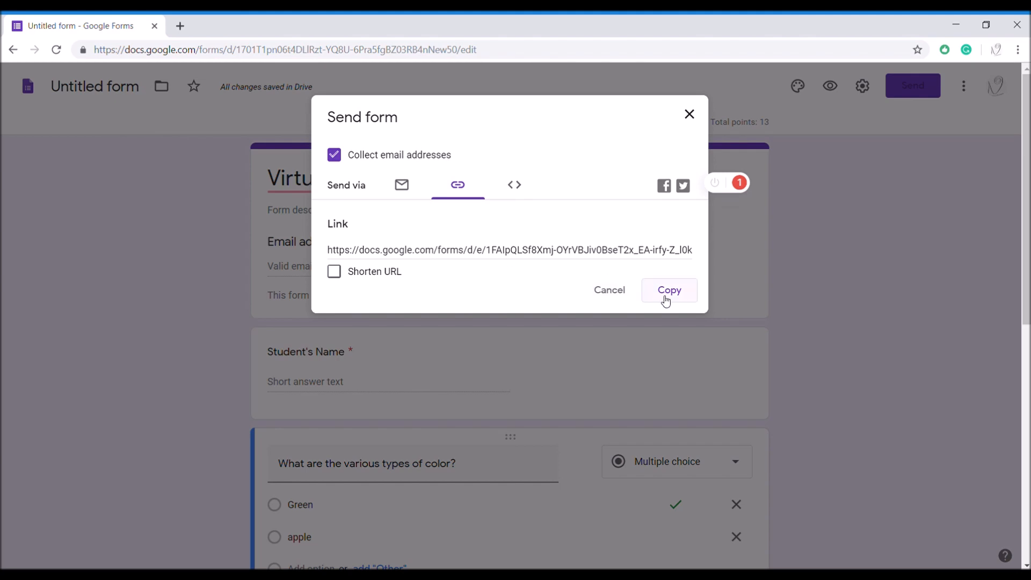
left_click_drag(396, 254, 507, 254)
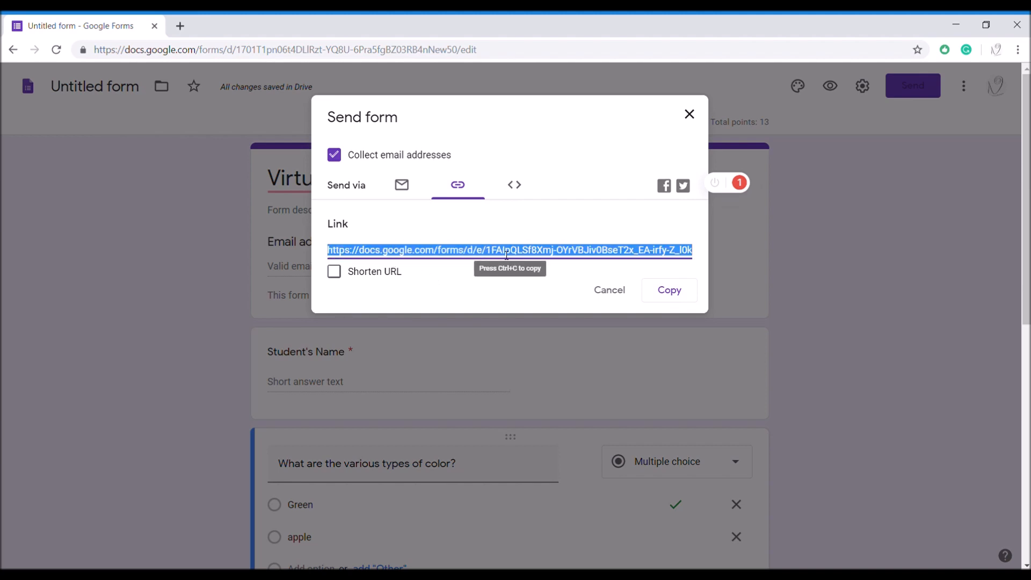
left_click(671, 294)
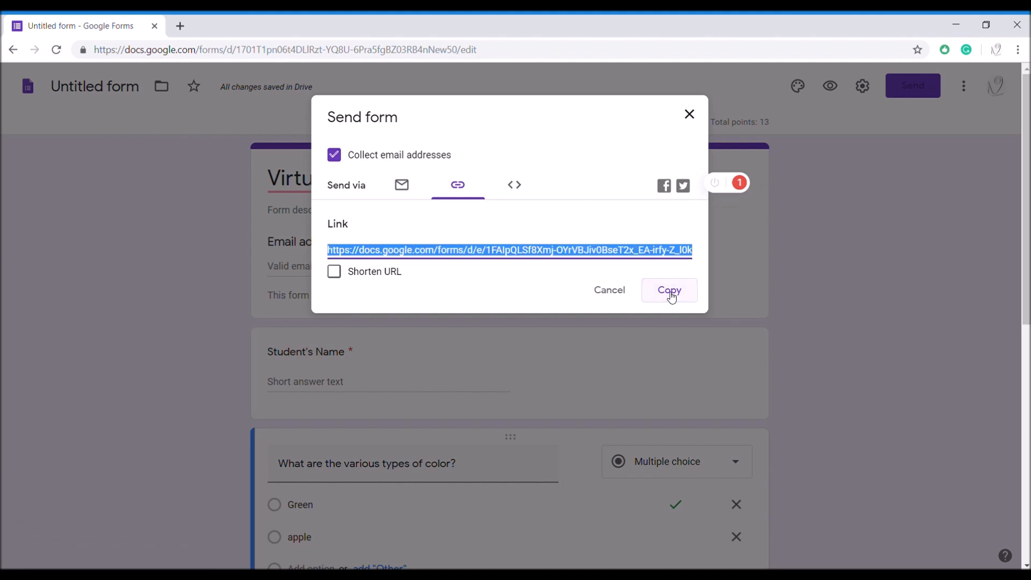
left_click(692, 120)
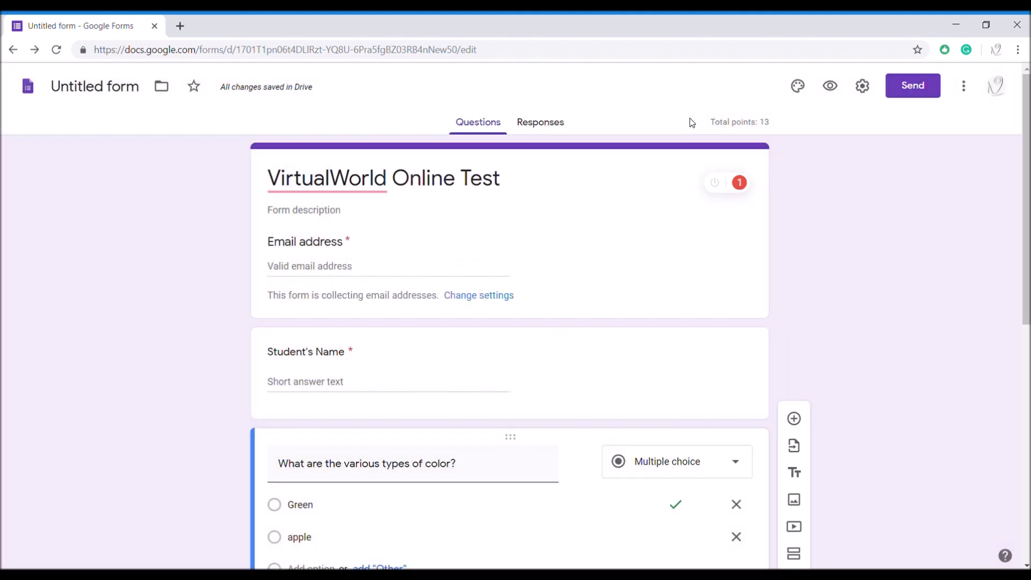
- Stop the form from accepting responses, and turn accepting responses back on
left_click(540, 123)
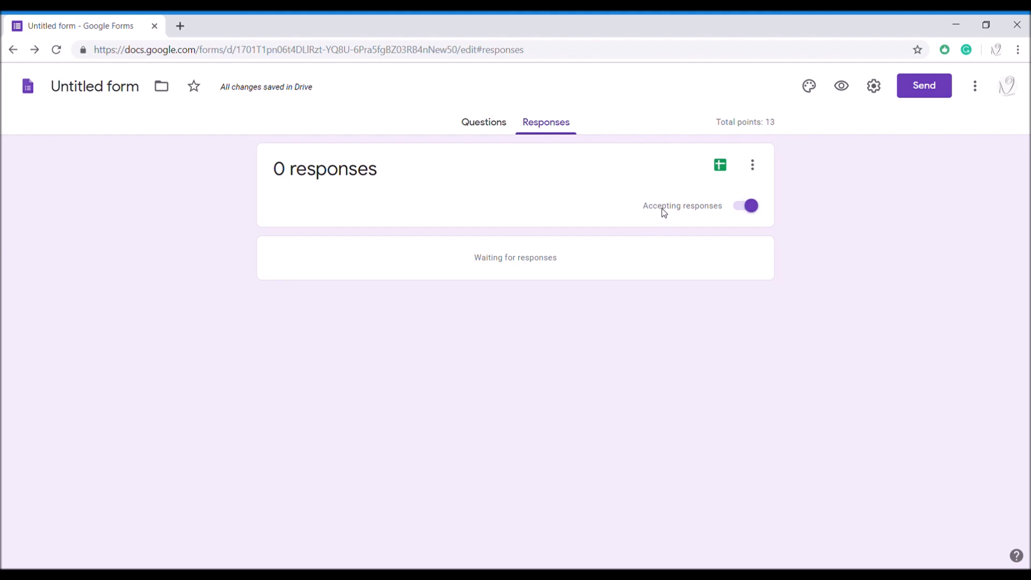
left_click(738, 208)
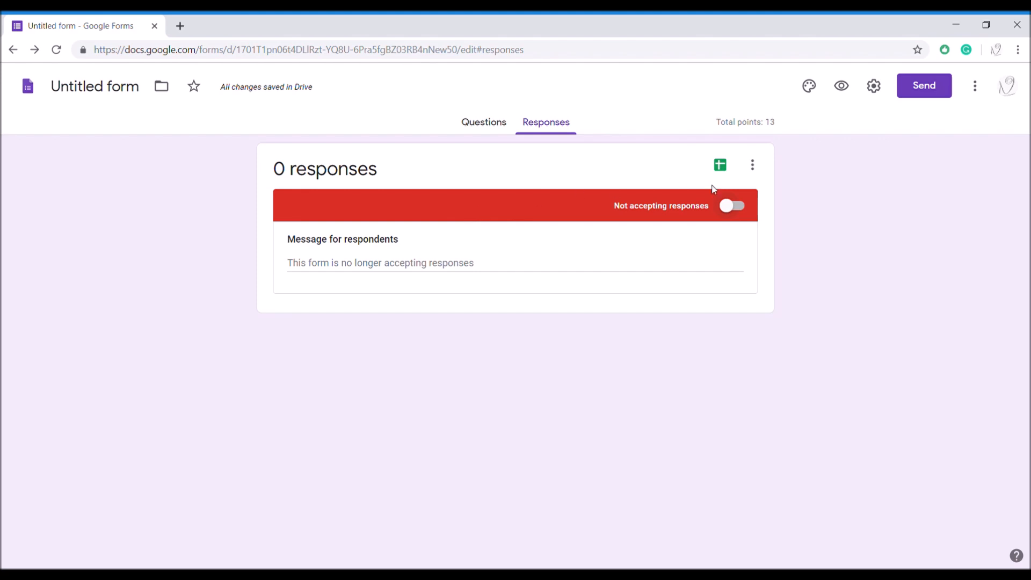
left_click(734, 207)
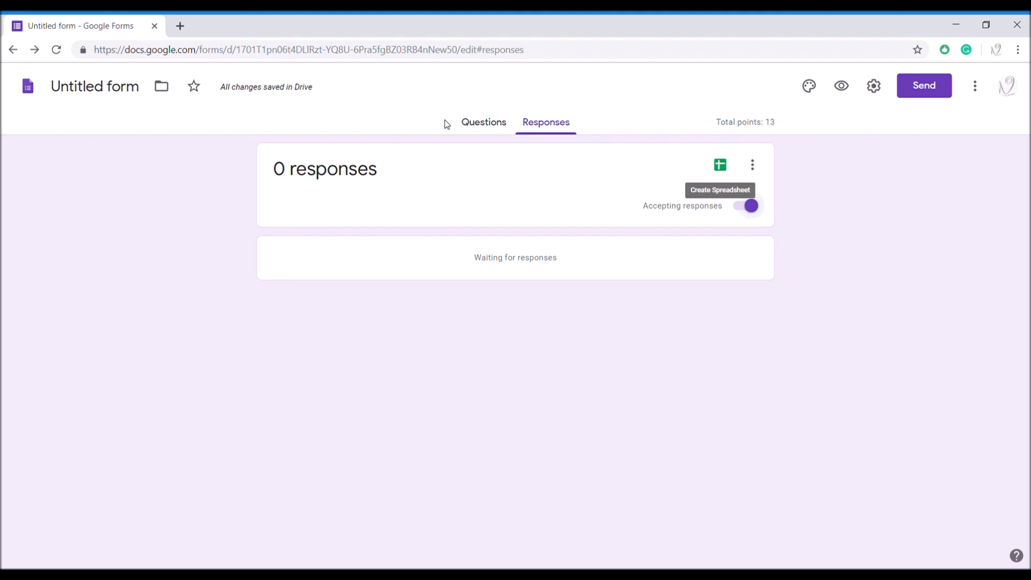
- Limit the form to 1 response per respondent in the general settings and save
left_click(482, 126)
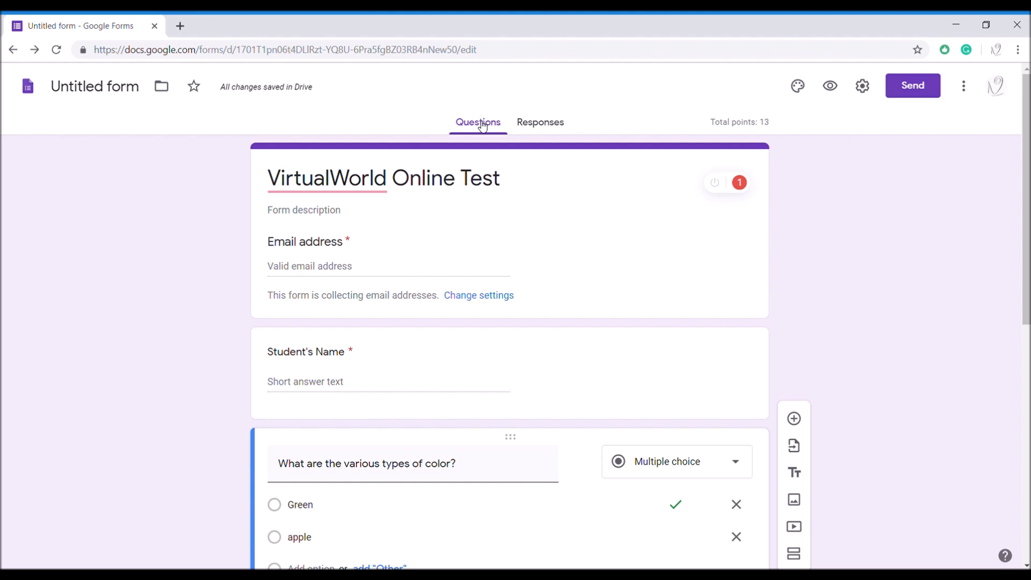
left_click(862, 89)
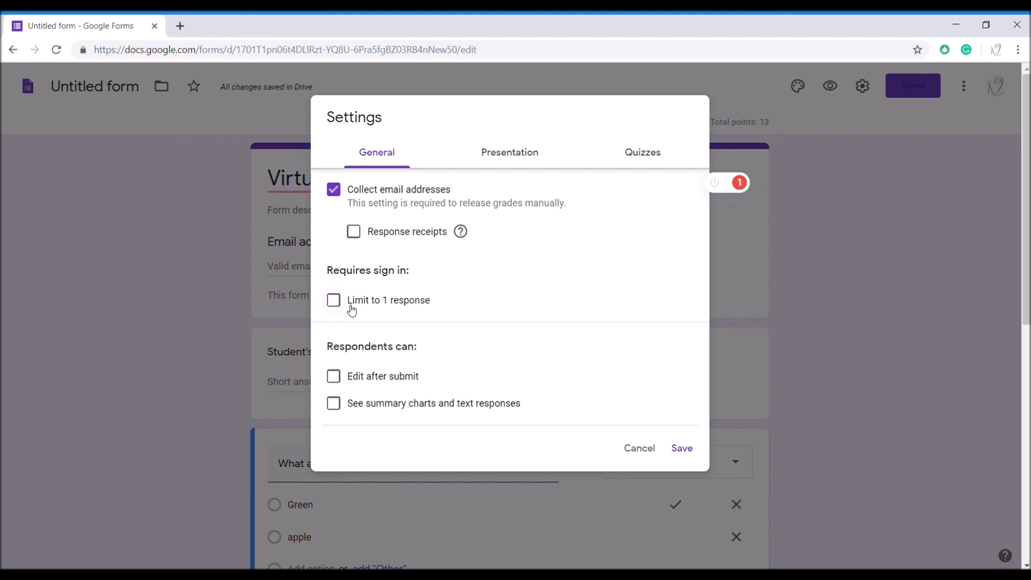
left_click(334, 300)
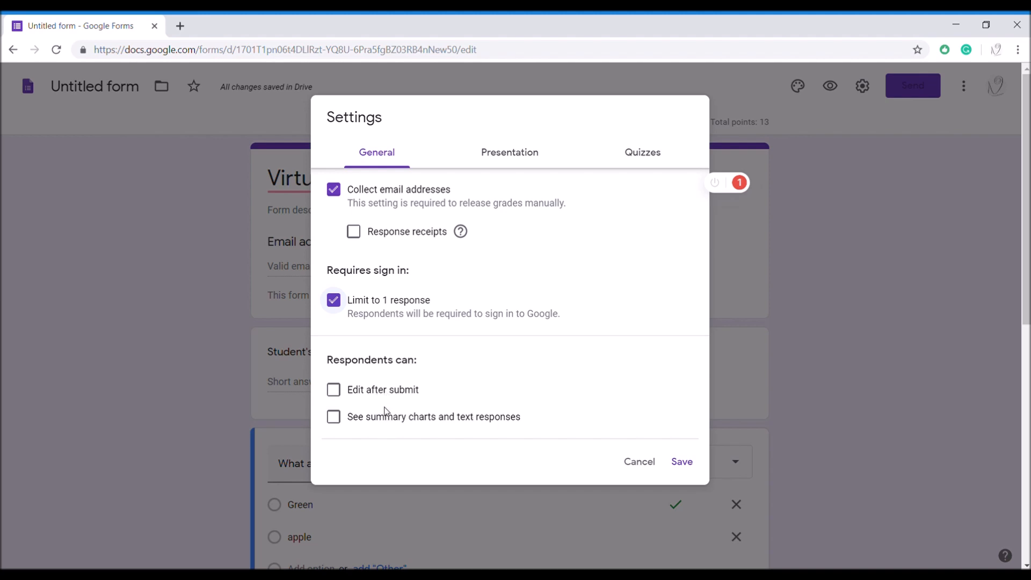
left_click(680, 468)
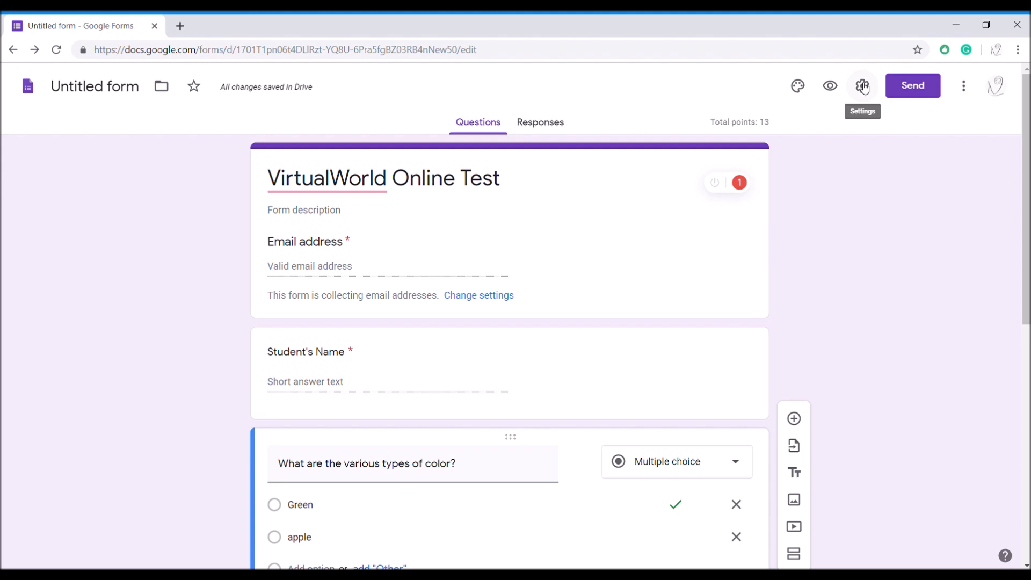
- Examine the form's collaborator and link-sharing options, closing them without adding any editors
left_click(965, 87)
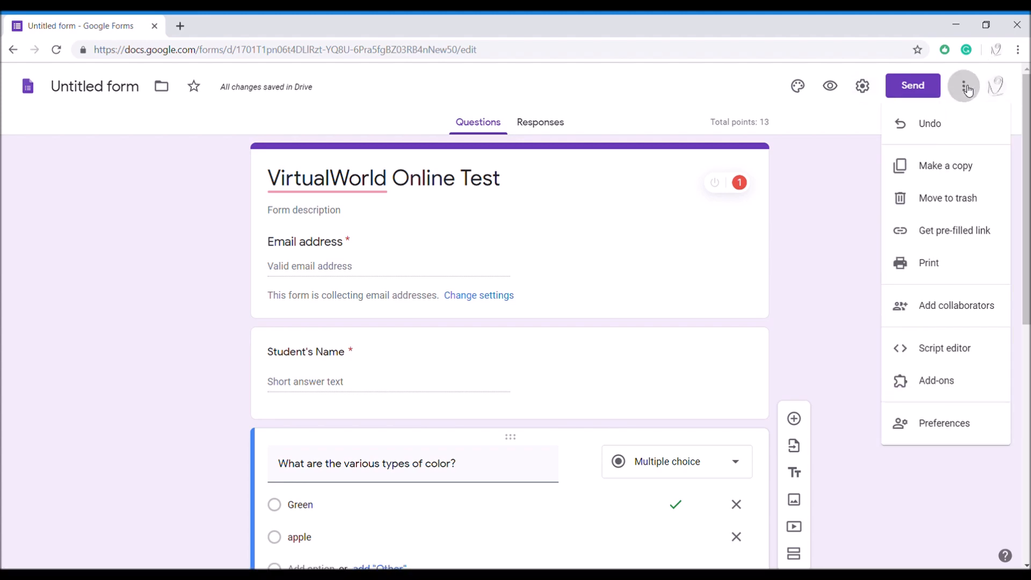
left_click(967, 88)
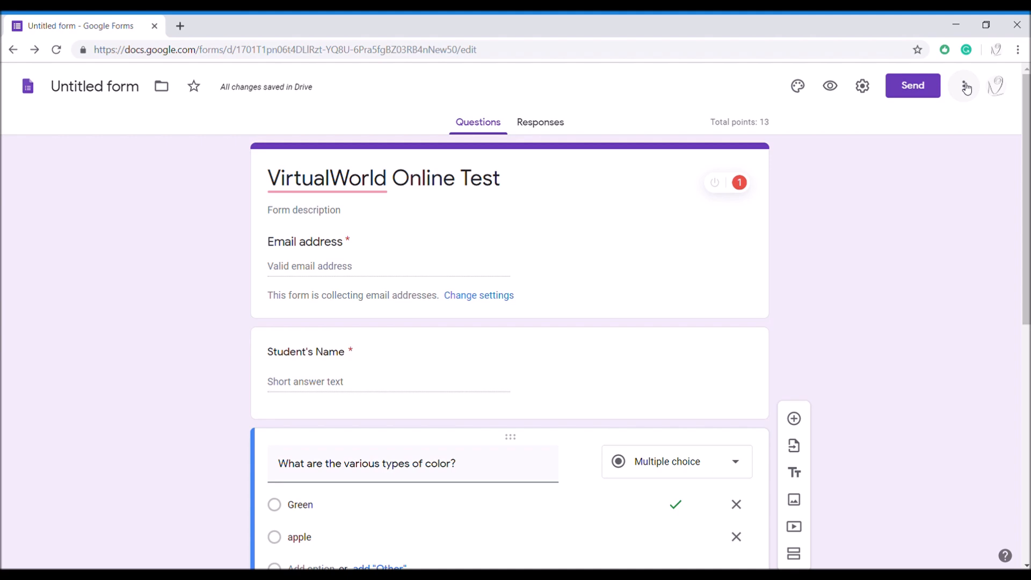
left_click(966, 89)
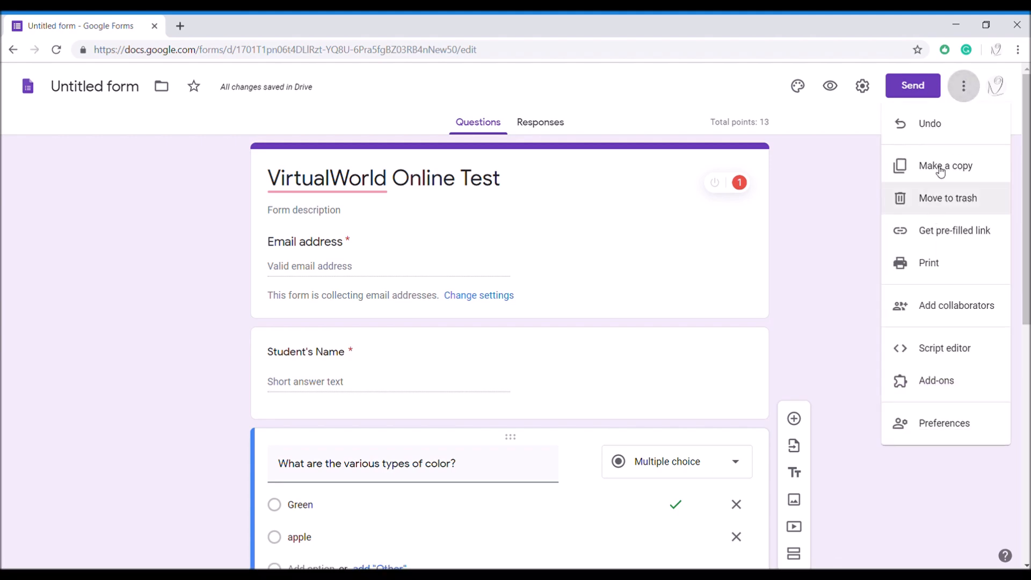
left_click(943, 309)
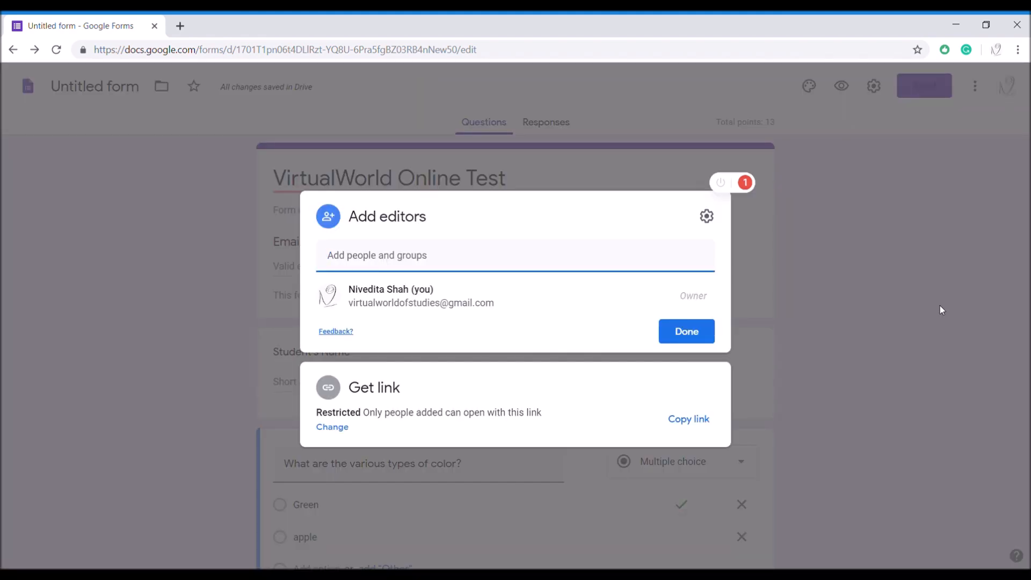
left_click(657, 264)
left_click(657, 265)
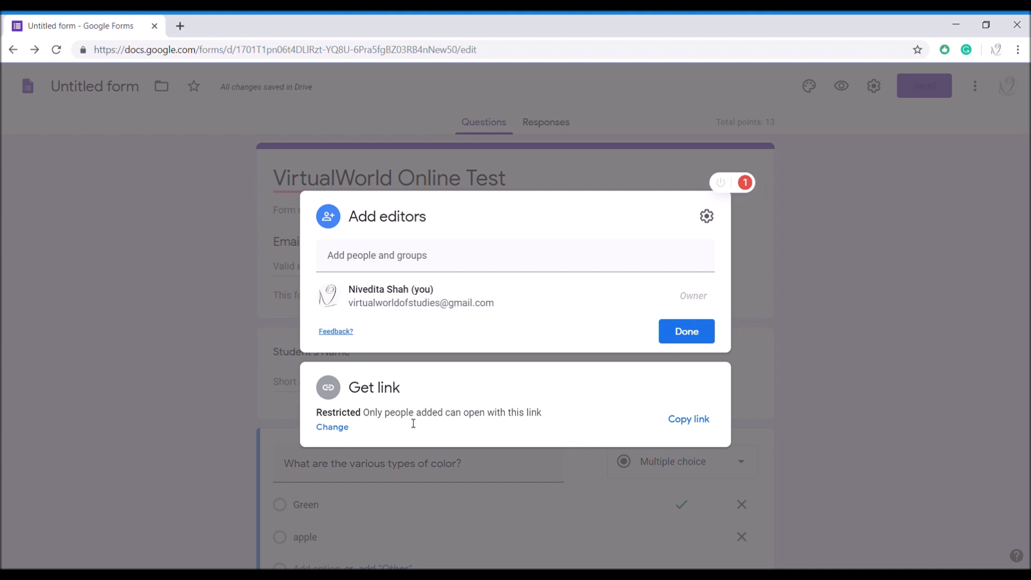
left_click(691, 332)
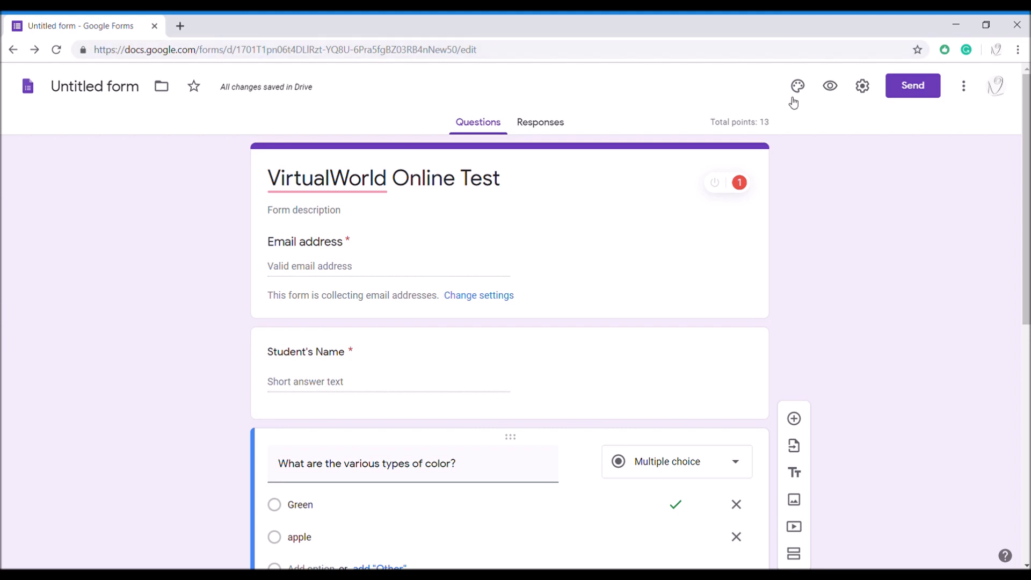
- Preview the test as respondents see it and review all its questions through to the end
left_click(832, 92)
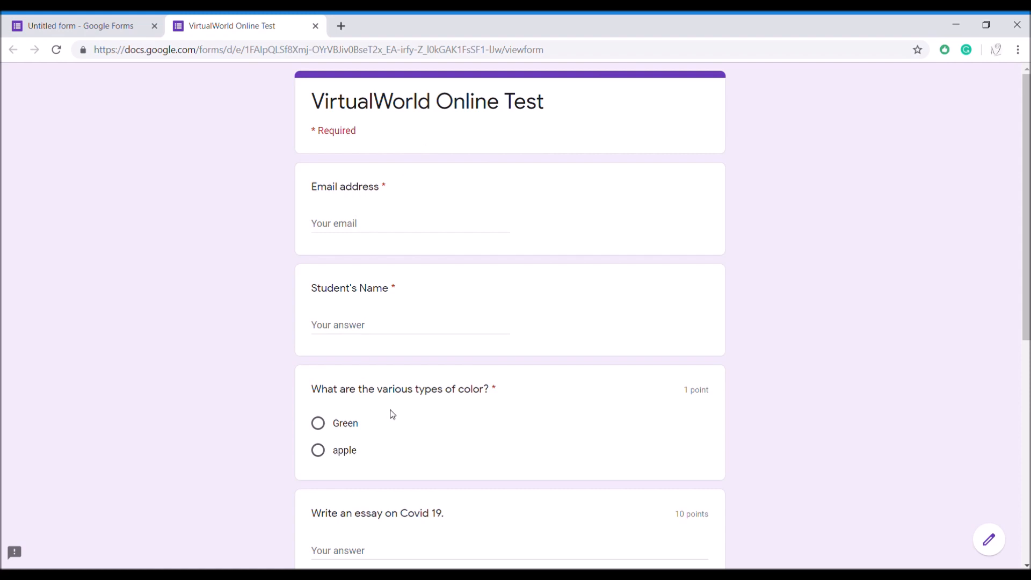
scroll(1025, 290, "down", 1)
scroll(538, 328, "down", 1)
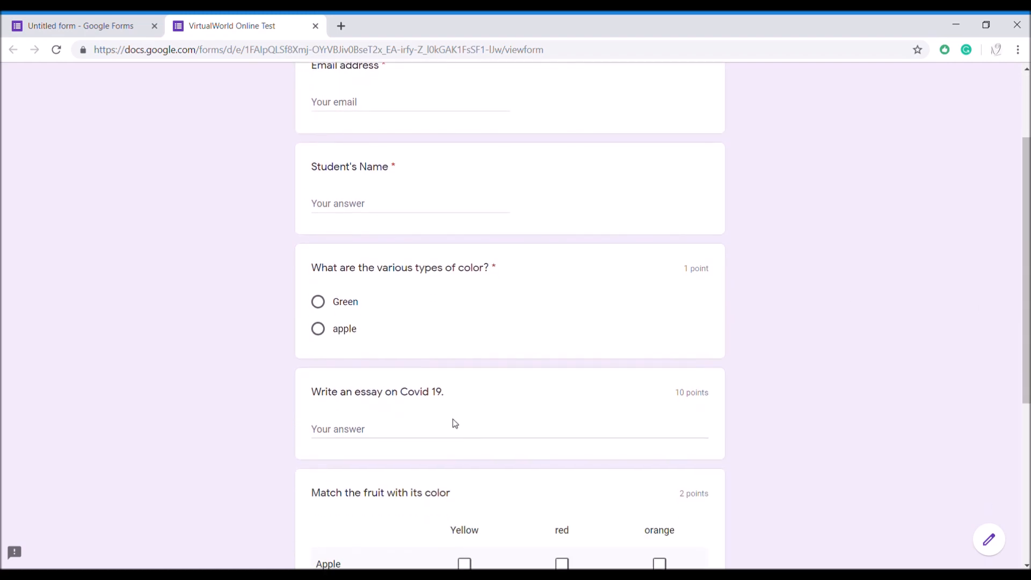
scroll(1028, 296, "down", 3)
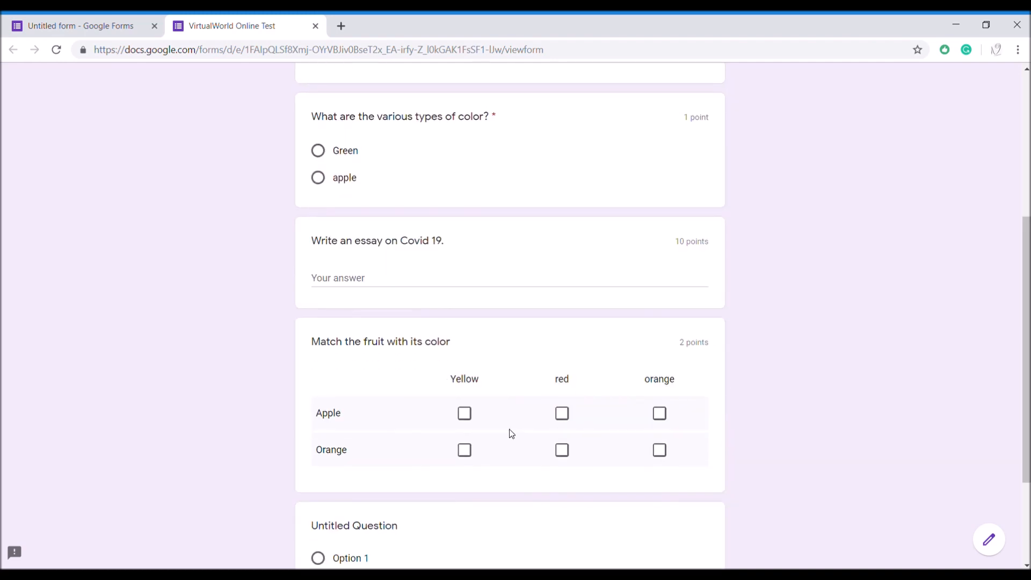
scroll(1027, 399, "down", 2)
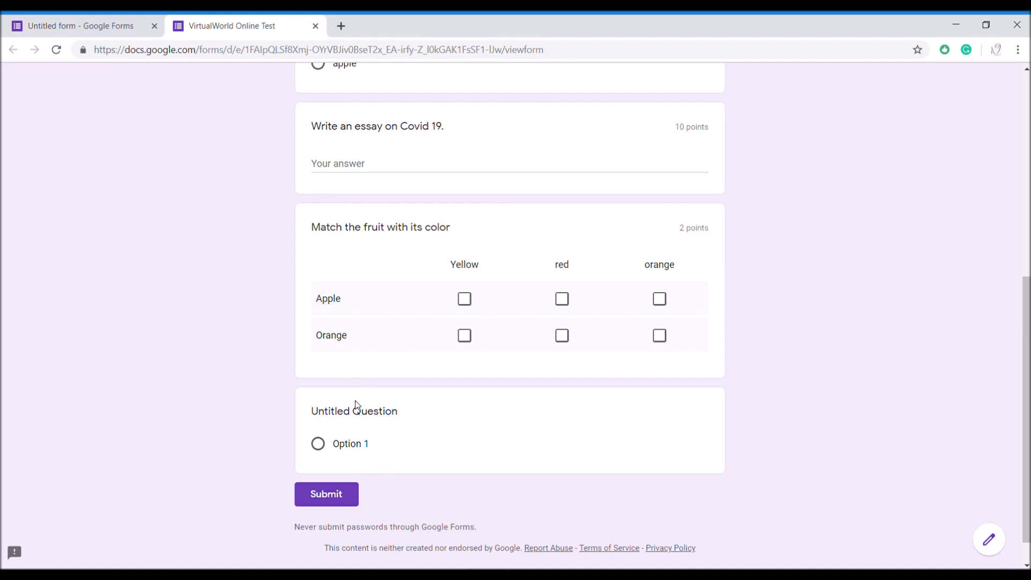
- Return to the form editor and delete the empty untitled question at the end of the test
left_click(105, 24)
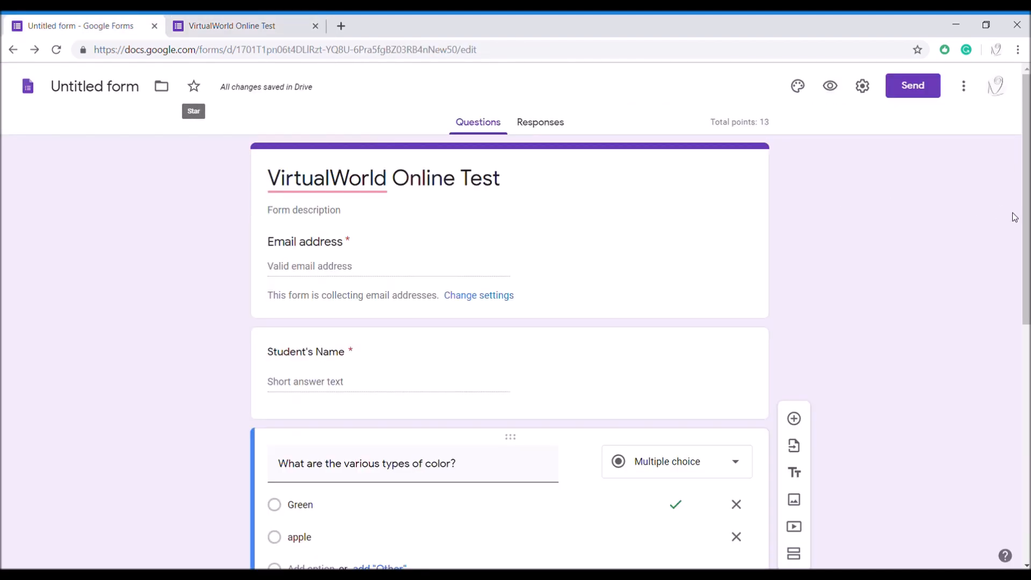
scroll(1014, 217, "down", 5)
scroll(510, 349, "down", 5)
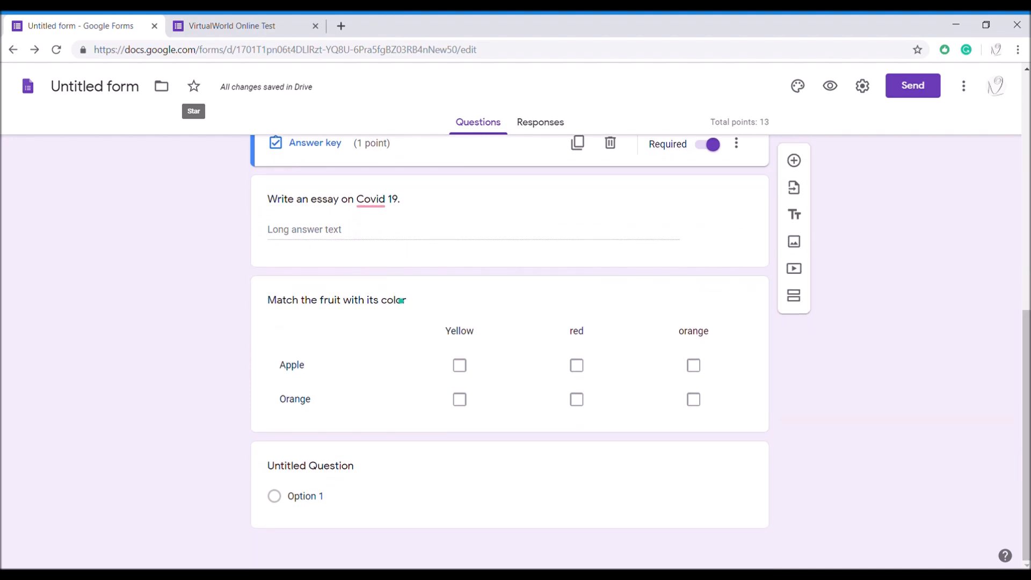
left_click(313, 473)
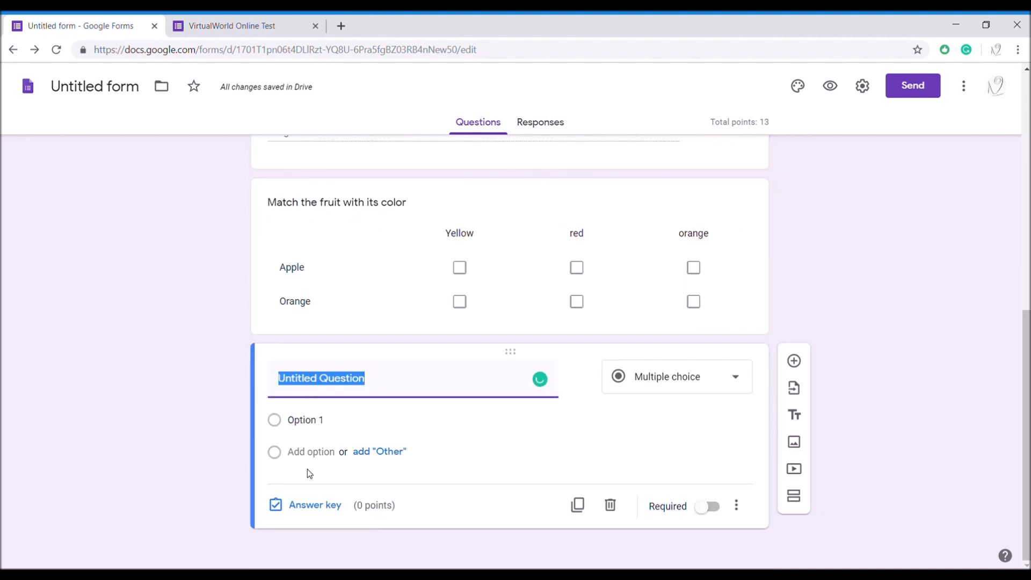
left_click(611, 505)
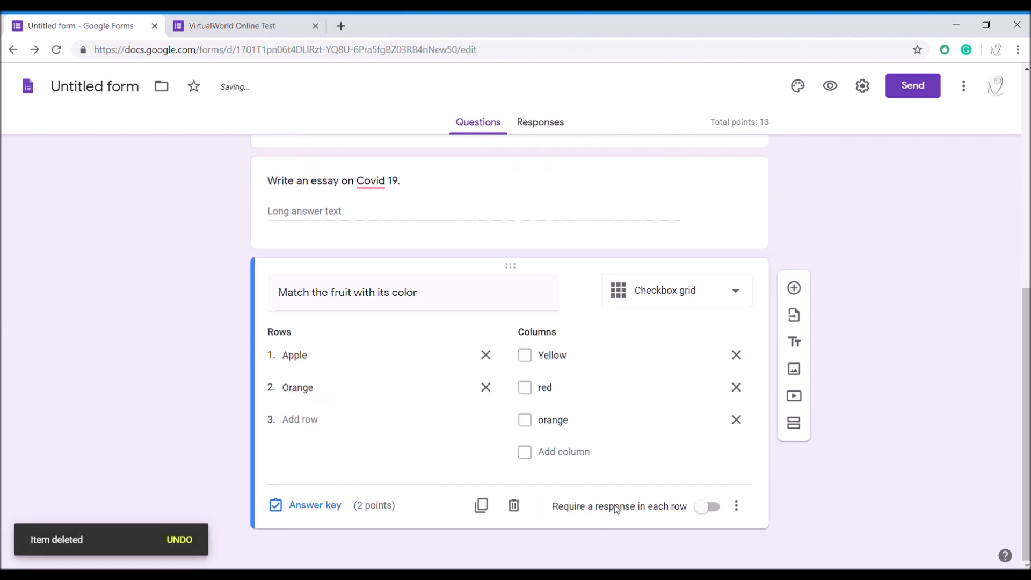